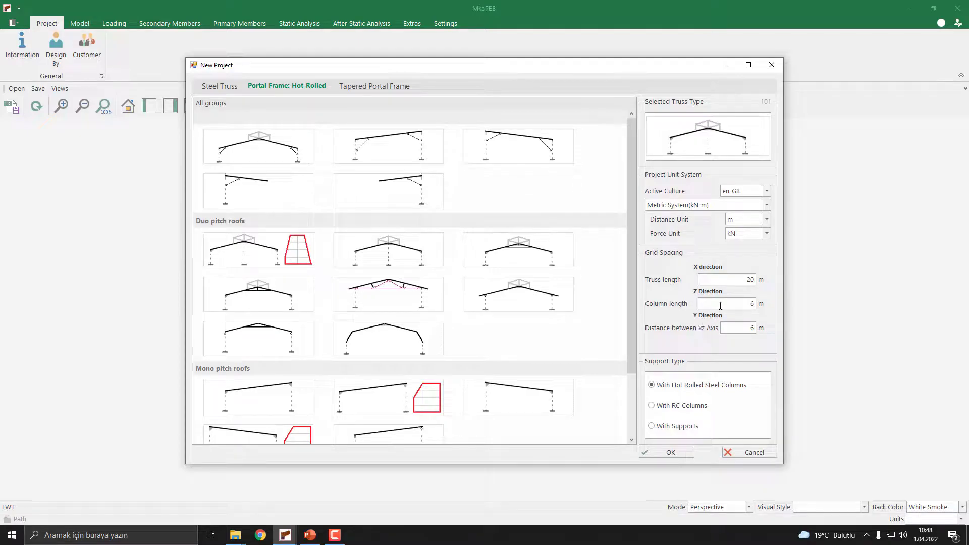
# Set the column length to 9 m and create the hot-rolled portal frame project.
pyautogui.click(728, 303)
pyautogui.write('9')
pyautogui.click(674, 455)
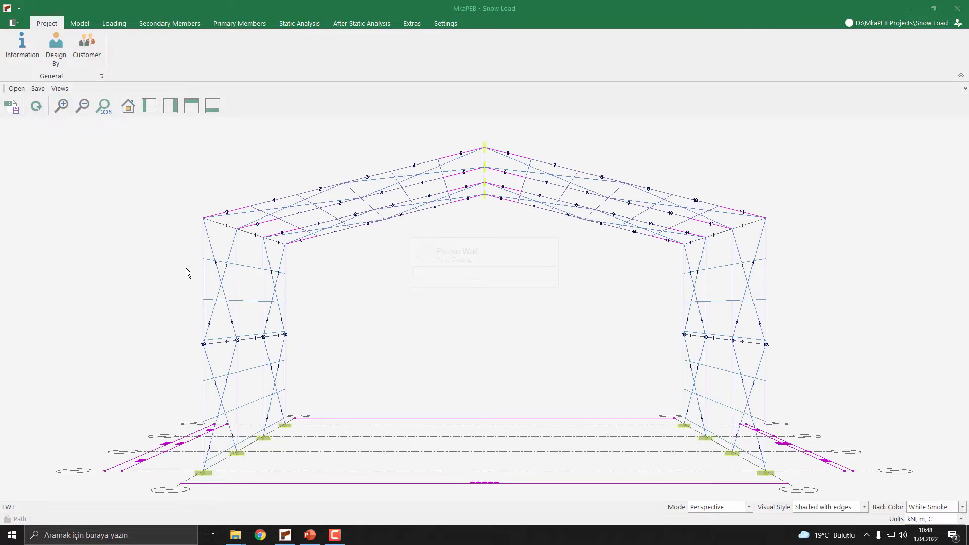
# Start adding a truss on the X axis to the right of the existing 101 truss, using type Tip-107.
pyautogui.moveTo(251, 255)
pyautogui.mouseDown(button='middle')
pyautogui.moveTo(292, 274)
pyautogui.moveTo(379, 245)
pyautogui.moveTo(228, 218)
pyautogui.mouseUp(button='middle')
pyautogui.scroll(-3, 292, 274)
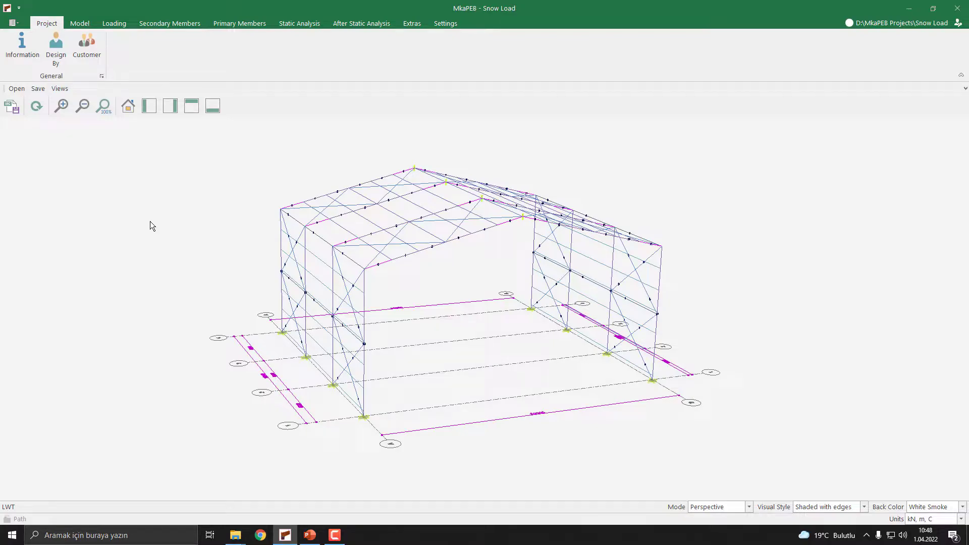
pyautogui.click(80, 24)
pyautogui.click(14, 45)
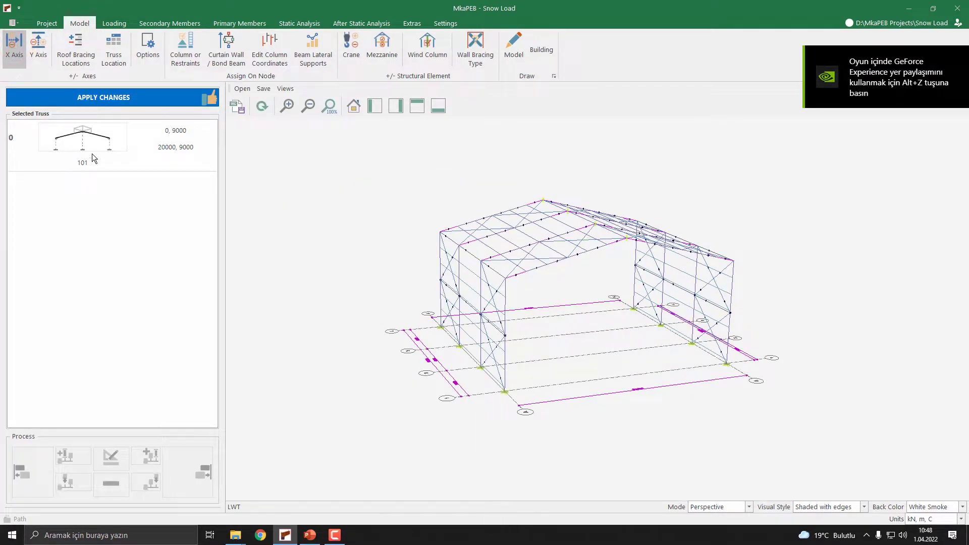
pyautogui.click(74, 144)
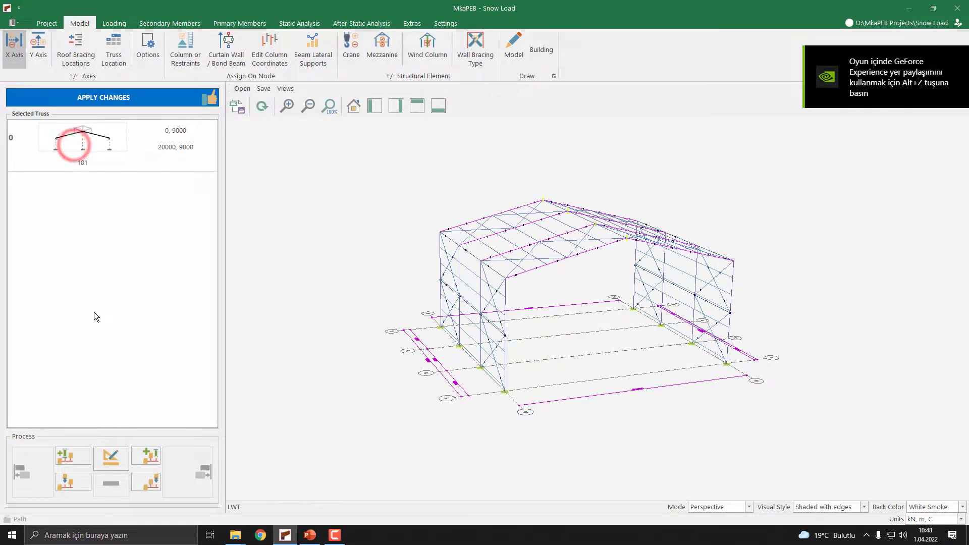
pyautogui.click(148, 457)
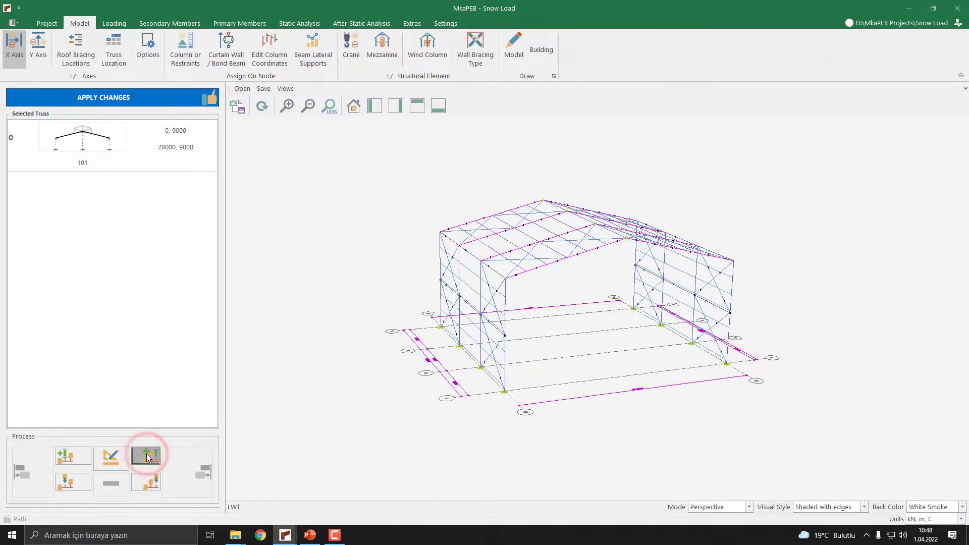
pyautogui.click(326, 222)
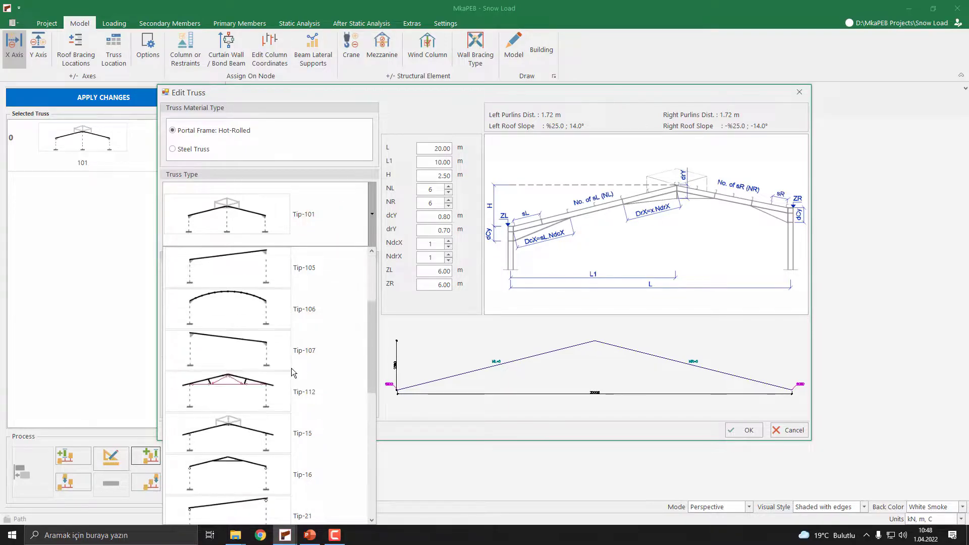
pyautogui.click(261, 353)
# Set the Tip-107 truss's ZL to 4 m, H to 1 m and L to 10 m.
pyautogui.doubleClick(434, 217)
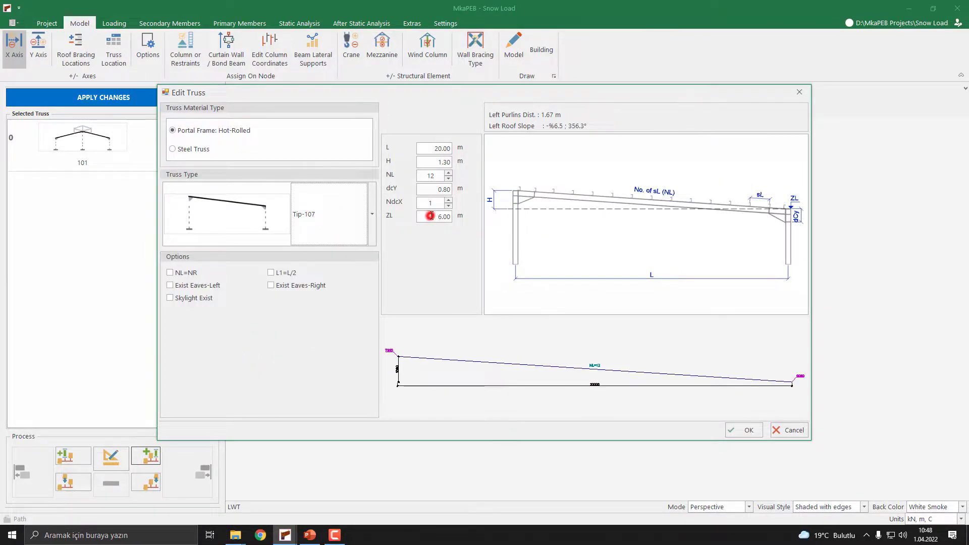
pyautogui.write('4')
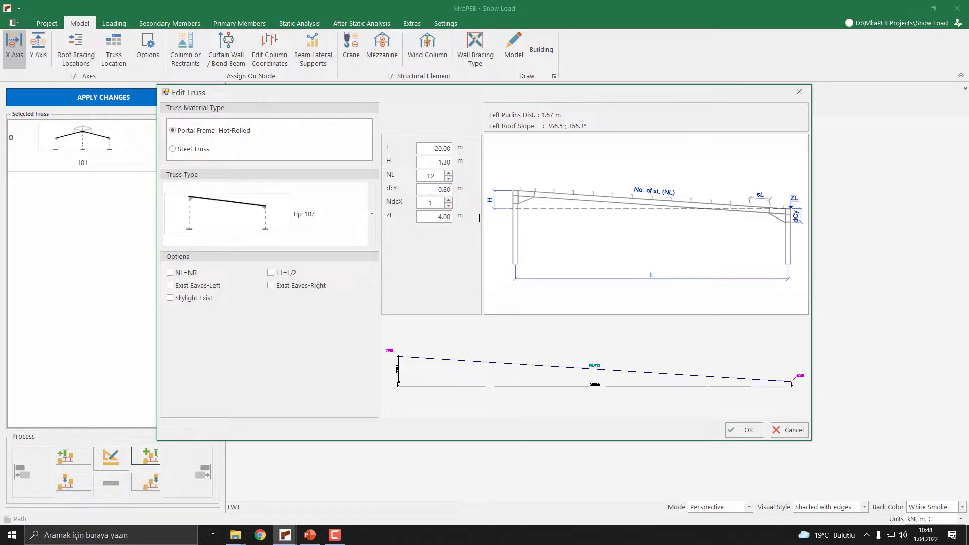
pyautogui.doubleClick(432, 162)
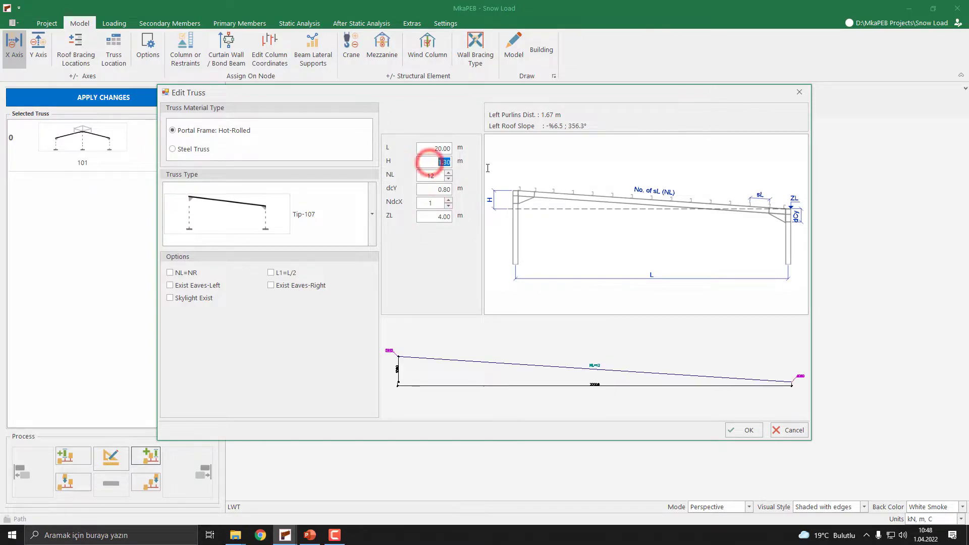
pyautogui.write('1')
pyautogui.doubleClick(428, 148)
pyautogui.write('10')
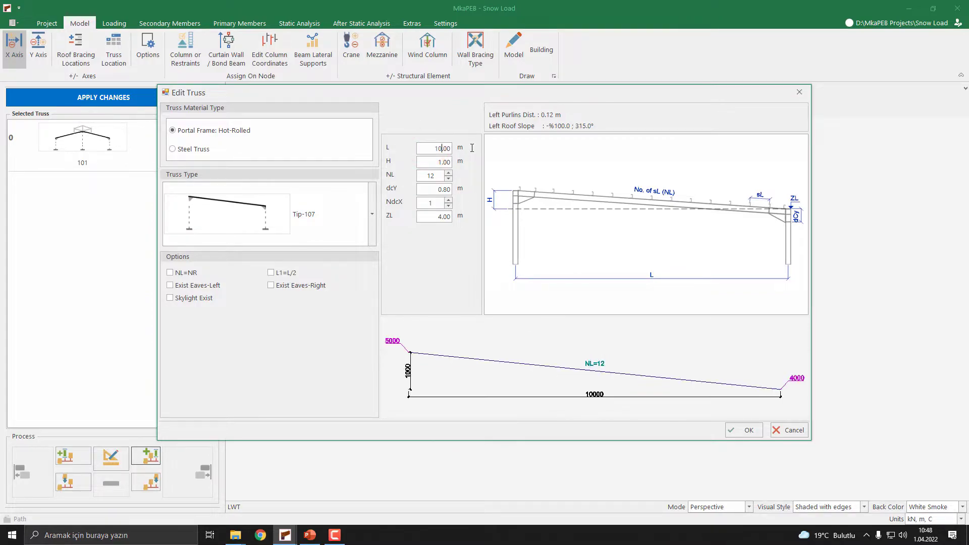
# Reduce the Tip-107 truss's NL to 7 and accept the truss.
pyautogui.click(449, 179)
pyautogui.click(448, 179)
pyautogui.click(449, 179)
pyautogui.click(449, 179)
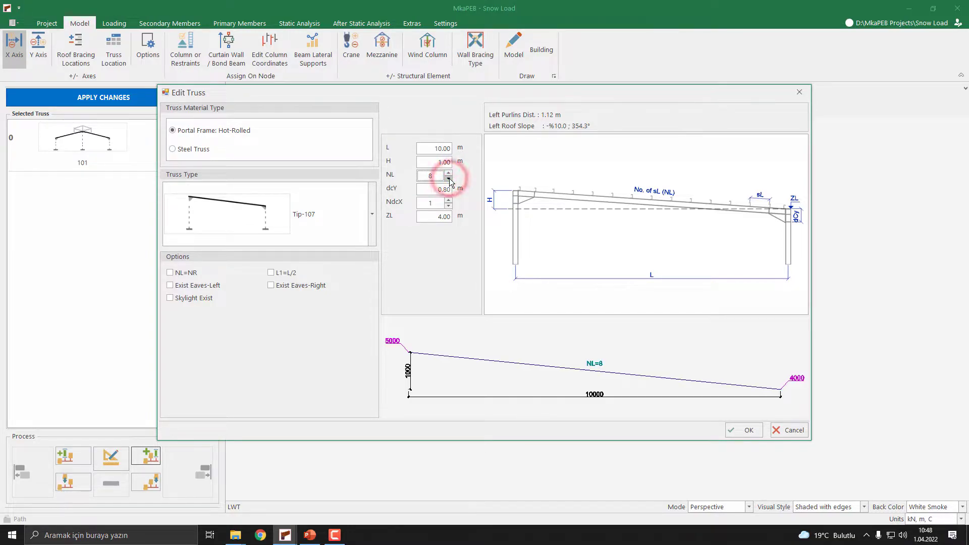
pyautogui.click(449, 179)
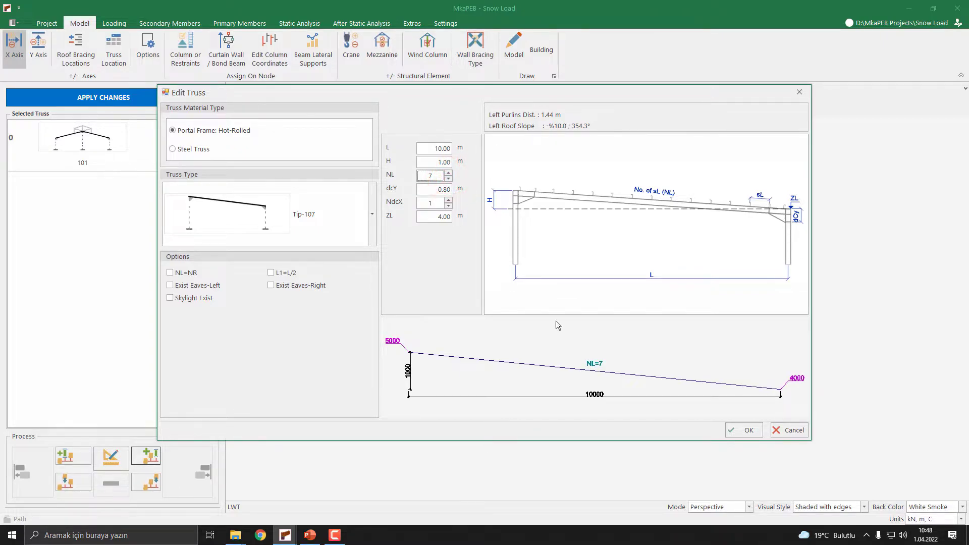
pyautogui.click(748, 430)
# Start adding a truss to the left of the 101 truss, using type Tip-105.
pyautogui.click(86, 145)
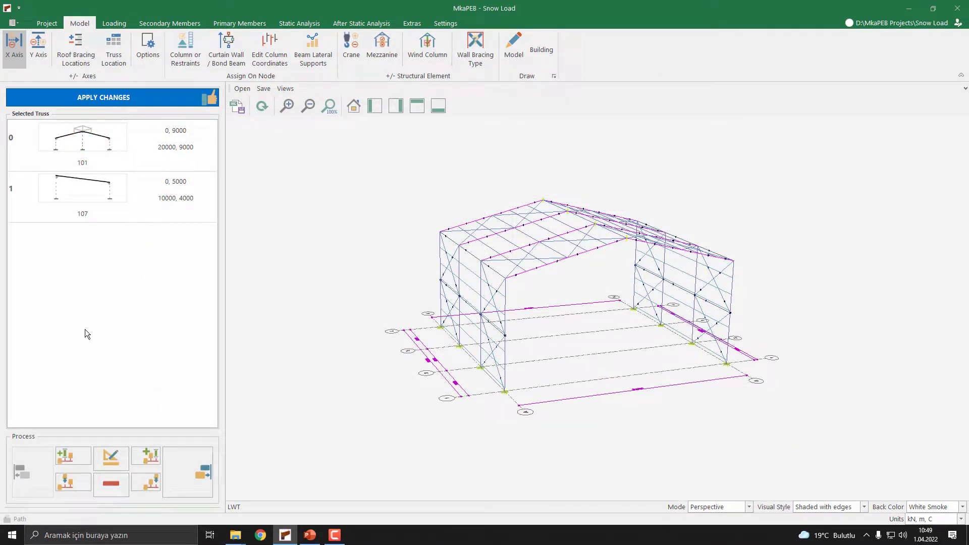
pyautogui.click(72, 455)
pyautogui.click(246, 230)
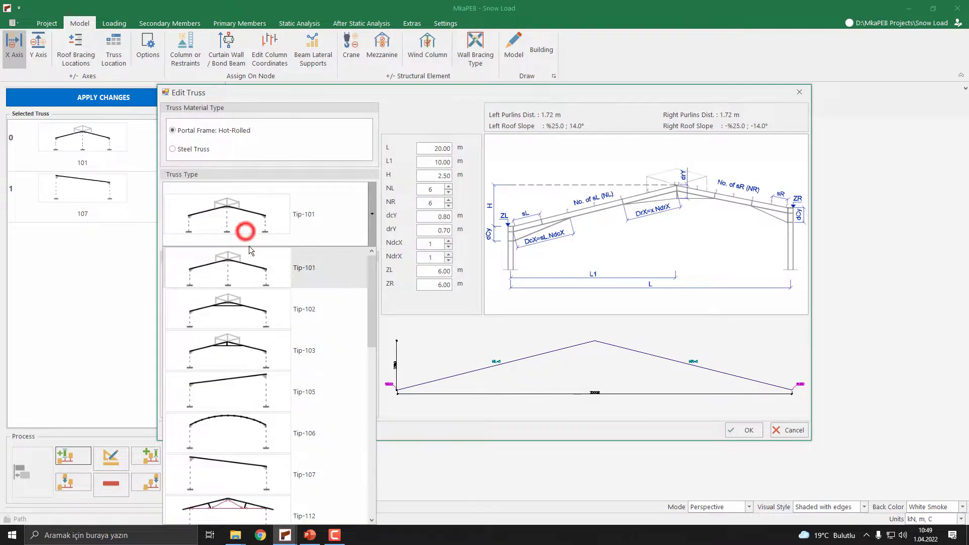
pyautogui.click(256, 386)
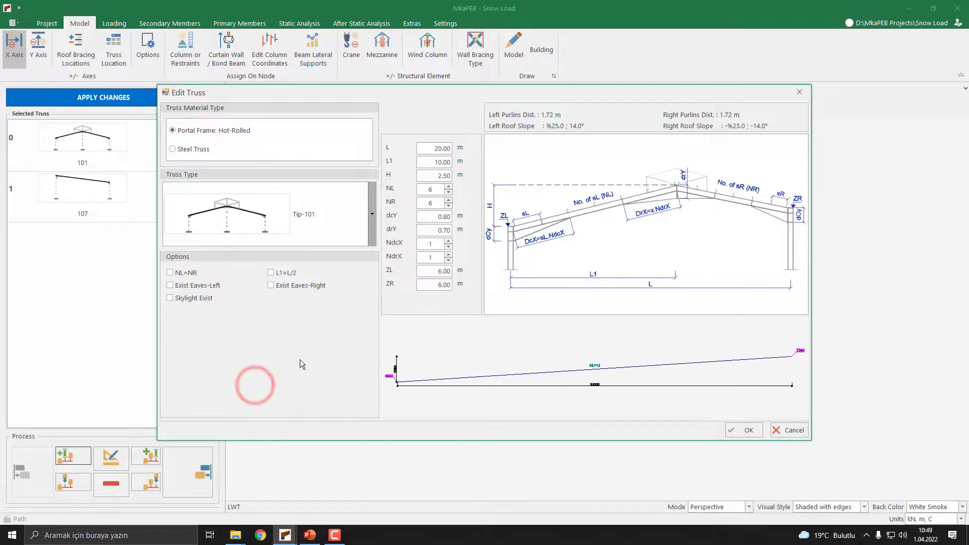
# Set the Tip-105 truss's L to 10 m, H to 1 m and ZL to 4 m.
pyautogui.click(432, 149)
pyautogui.doubleClick(432, 149)
pyautogui.write('10')
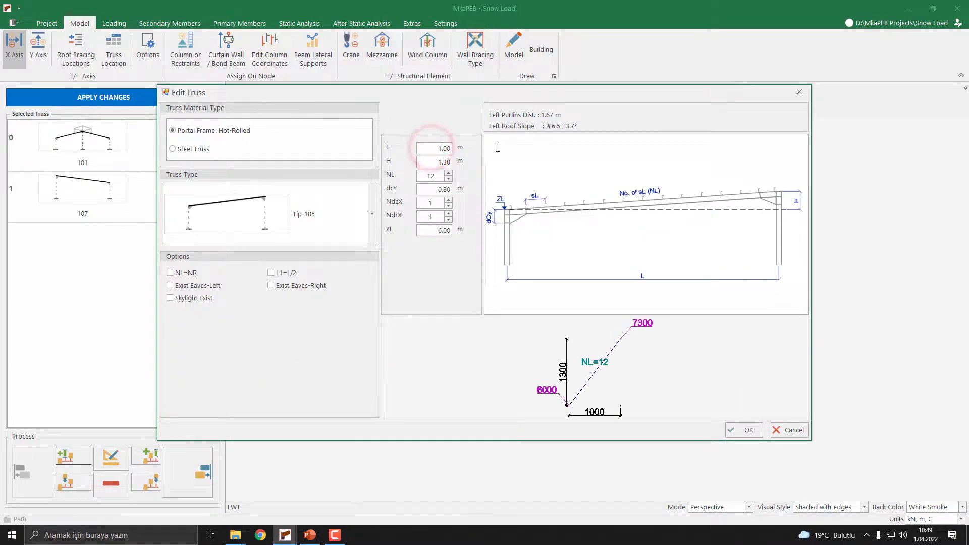
pyautogui.doubleClick(435, 162)
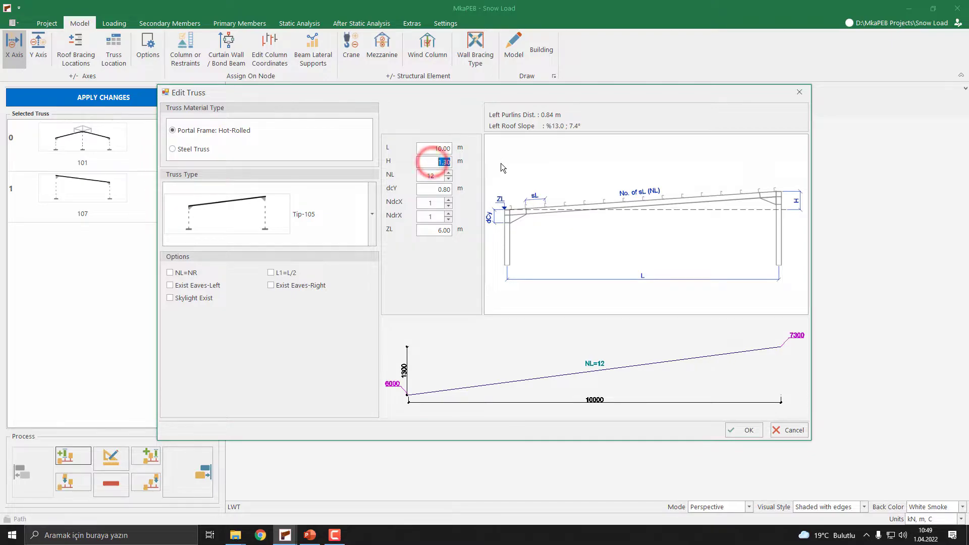
pyautogui.write('1')
pyautogui.doubleClick(434, 230)
pyautogui.write('4')
# Reduce the Tip-105 truss's NL to 7, accept it and apply the X-axis changes to the building model.
pyautogui.click(449, 179)
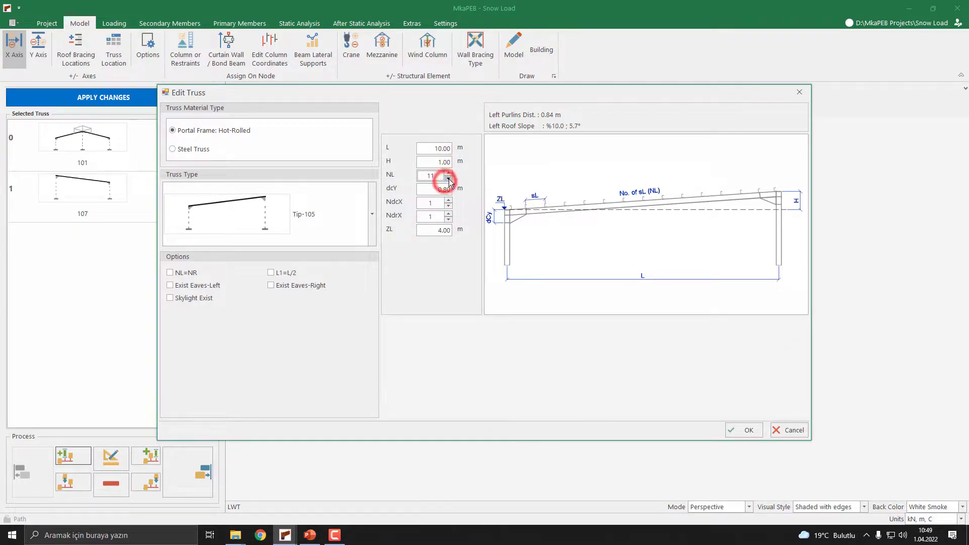
pyautogui.click(449, 179)
pyautogui.click(449, 179)
pyautogui.click(449, 179)
pyautogui.click(448, 179)
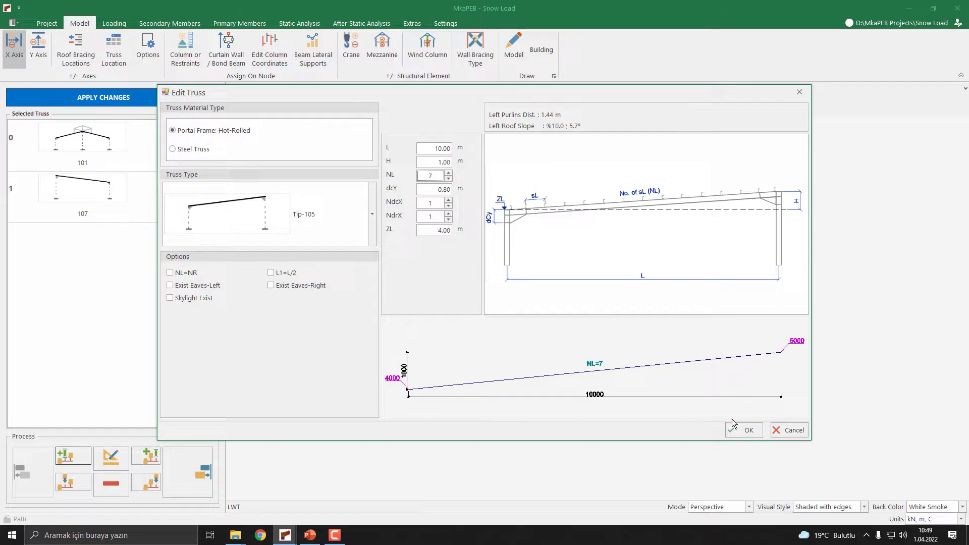
pyautogui.click(744, 430)
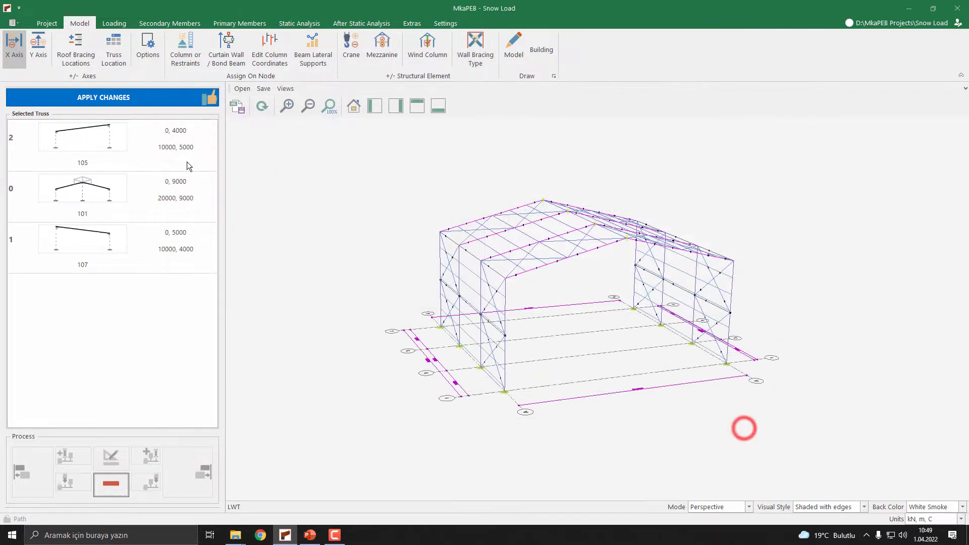
pyautogui.click(132, 98)
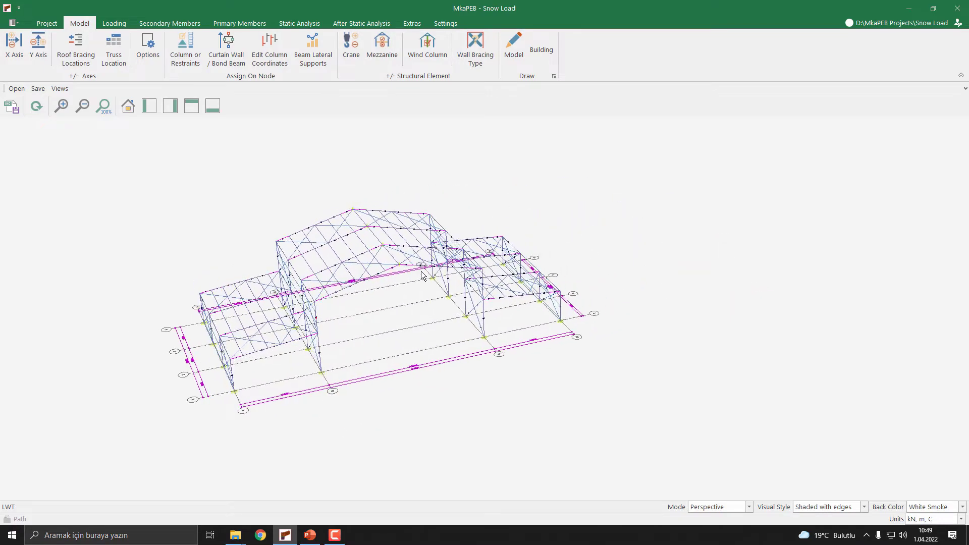
pyautogui.moveTo(398, 282); pyautogui.dragTo(422, 283, button='middle')
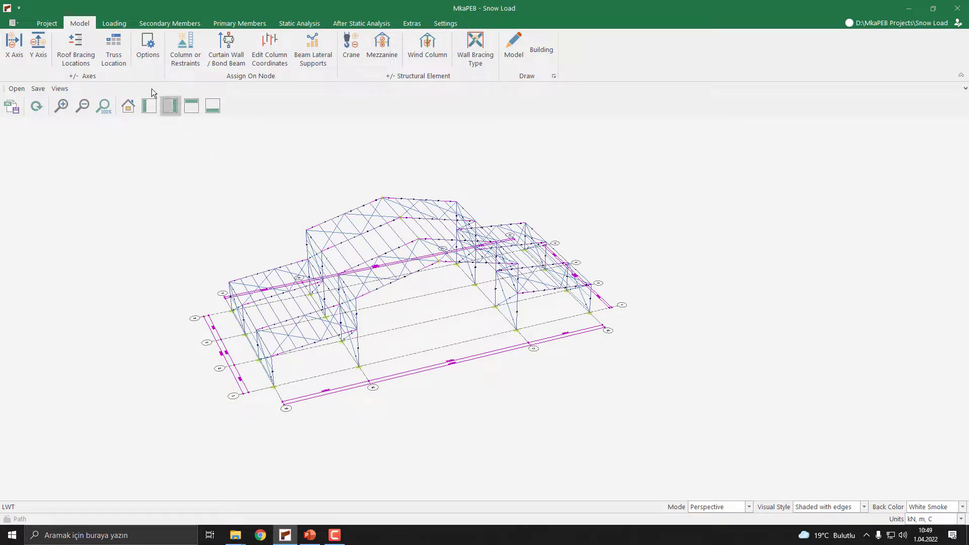
# Choose EN-1991 as the loading code with the national annex for Germany.
pyautogui.click(119, 23)
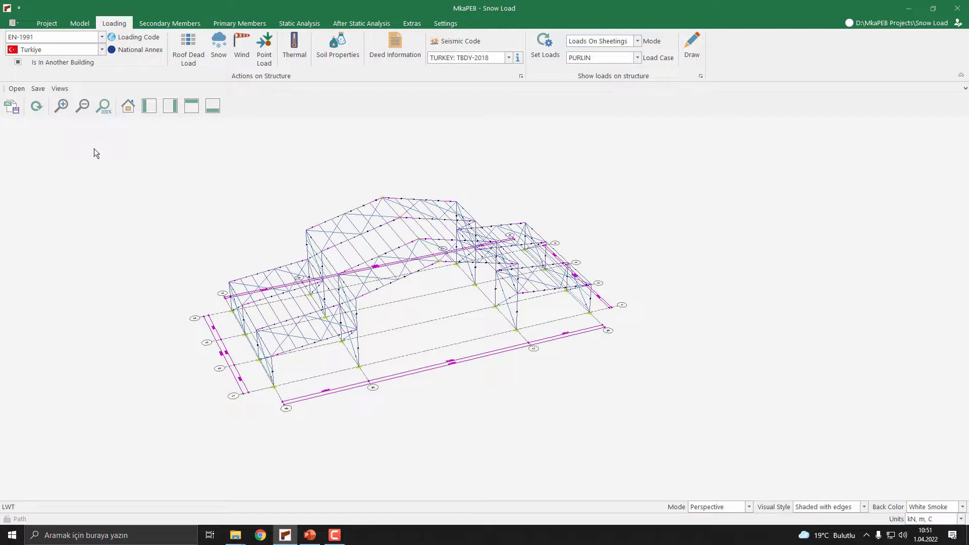
pyautogui.click(102, 38)
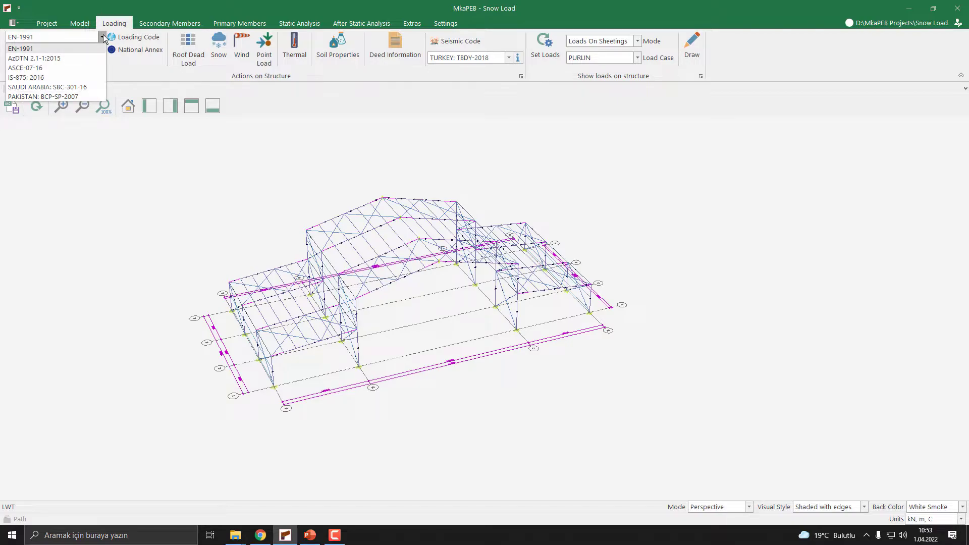
pyautogui.click(37, 49)
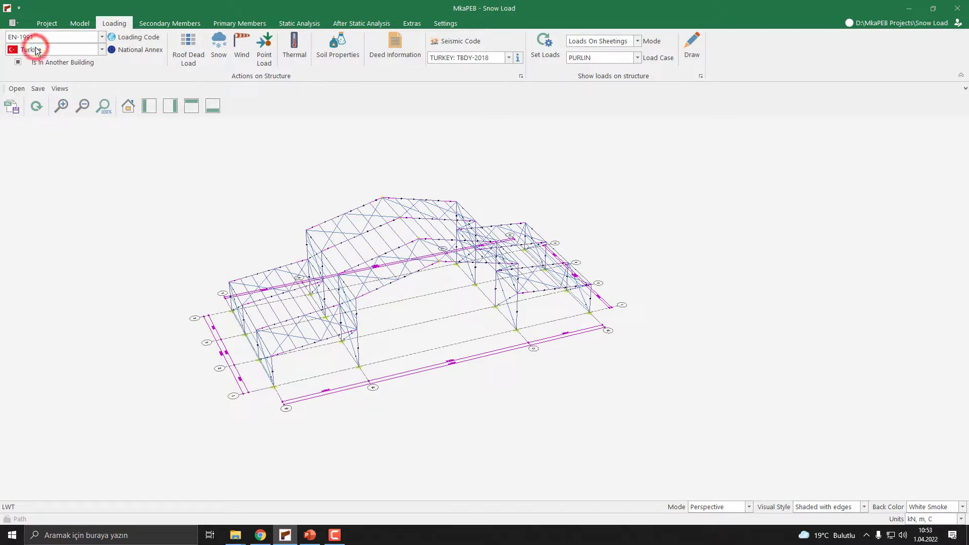
pyautogui.click(100, 50)
pyautogui.moveTo(102, 109); pyautogui.dragTo(101, 84)
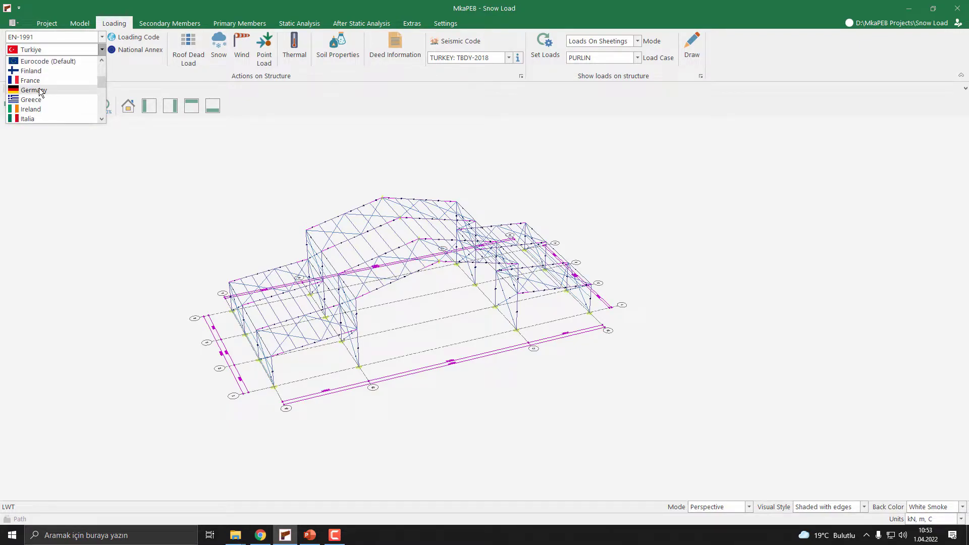
pyautogui.click(40, 91)
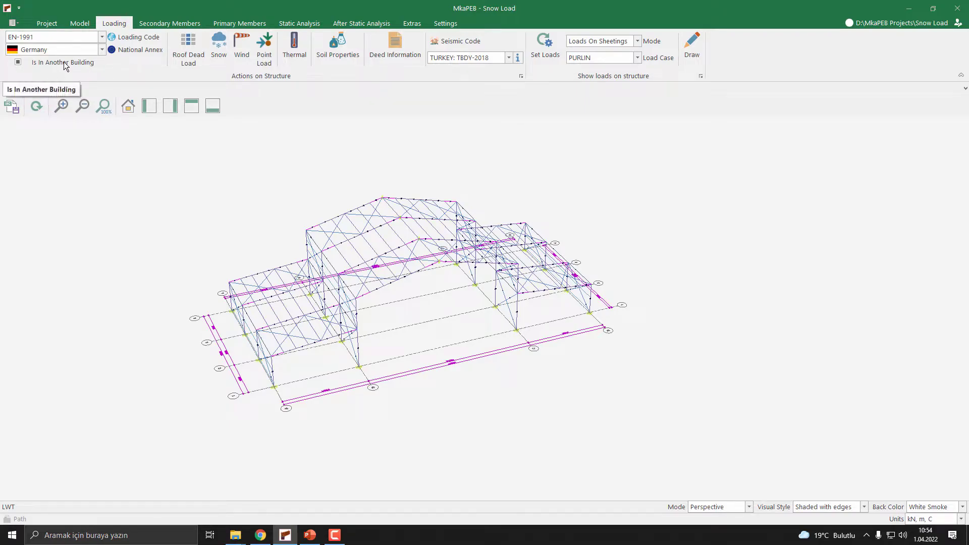
# Try the Is In Another Building option and switch it back off.
pyautogui.click(18, 62)
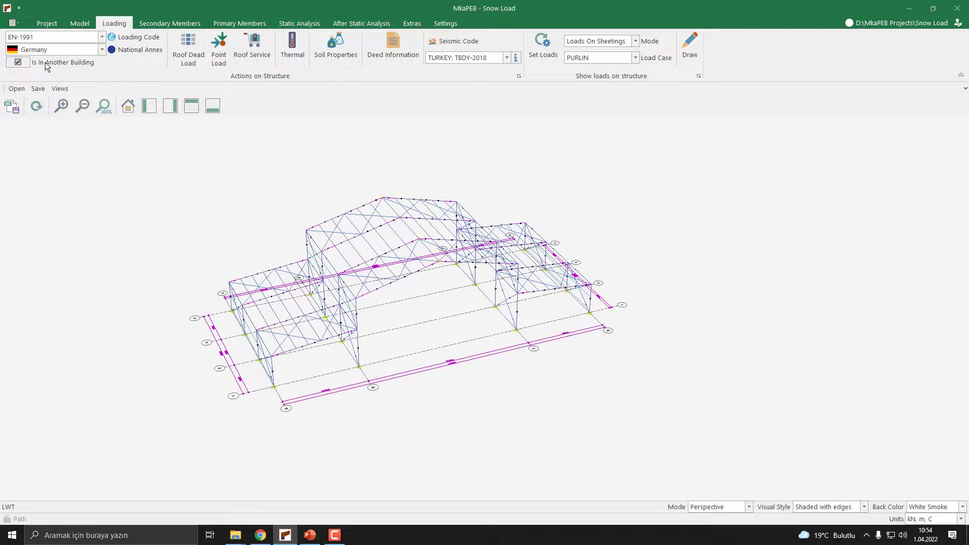
pyautogui.click(18, 63)
pyautogui.click(18, 63)
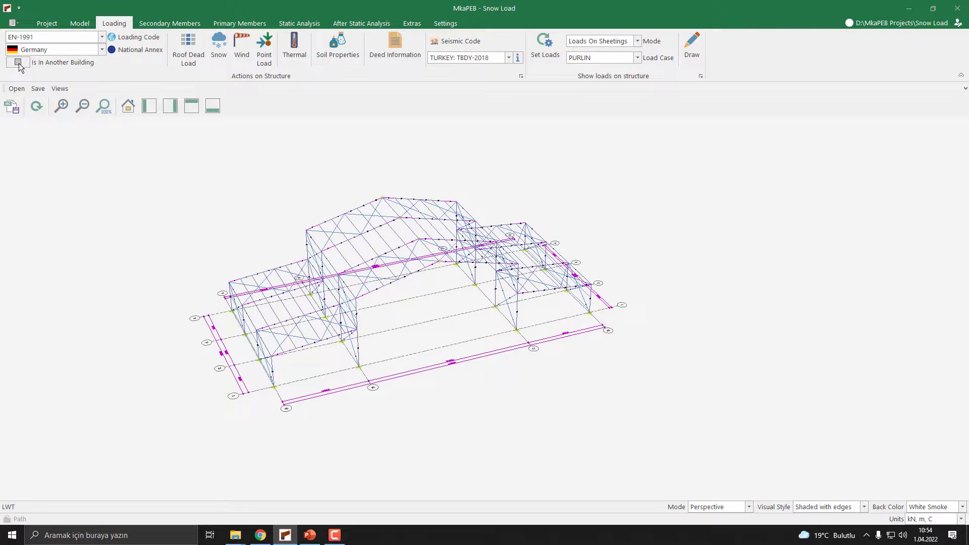
# Define the EN1991-1-3 snow load parameters for Germany with zone 1, an altitude of 400 m and Normal topography.
pyautogui.click(220, 58)
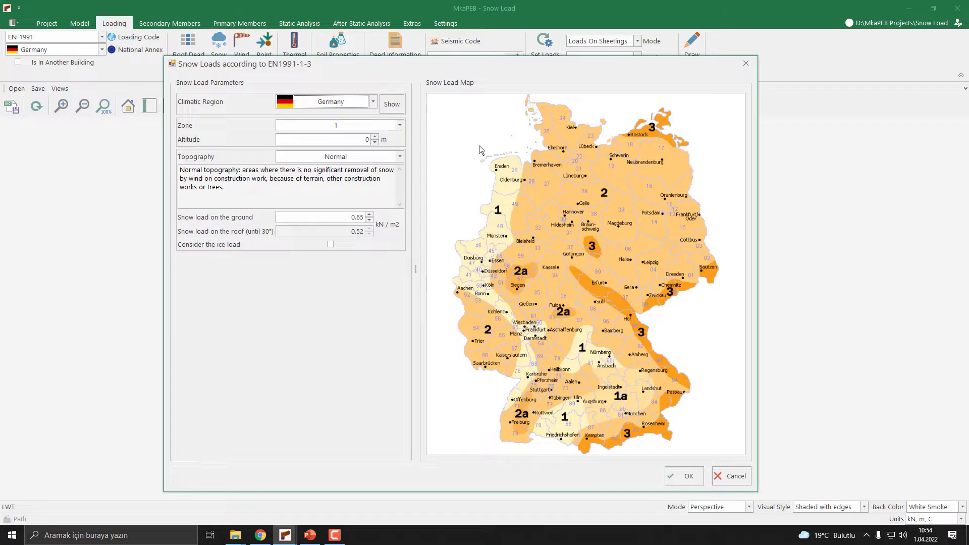
pyautogui.click(335, 102)
pyautogui.click(328, 102)
pyautogui.click(364, 127)
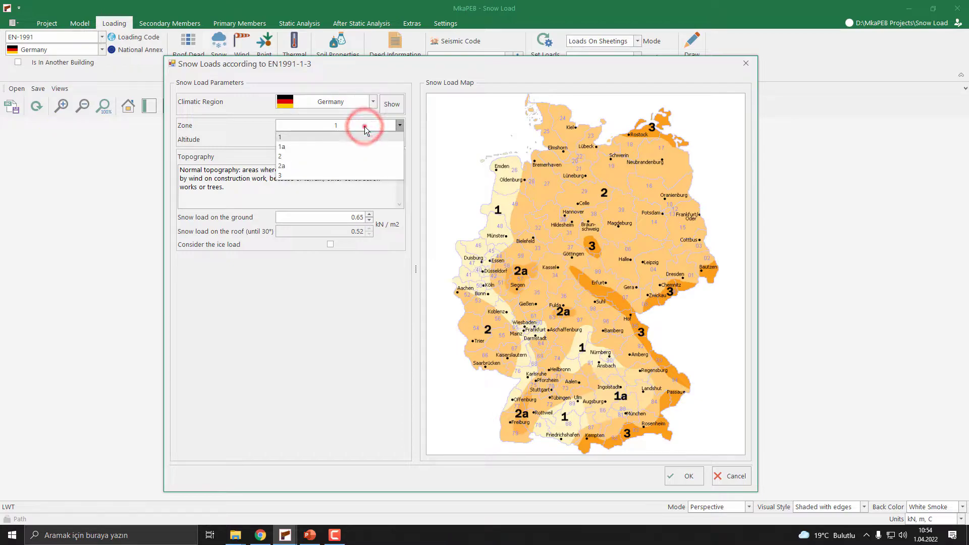
pyautogui.click(365, 126)
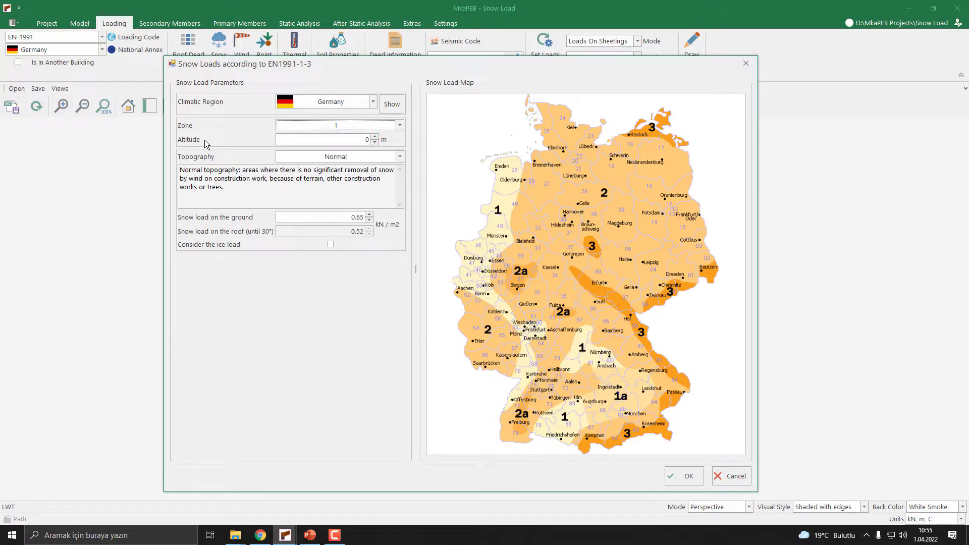
pyautogui.click(346, 140)
pyautogui.write('400')
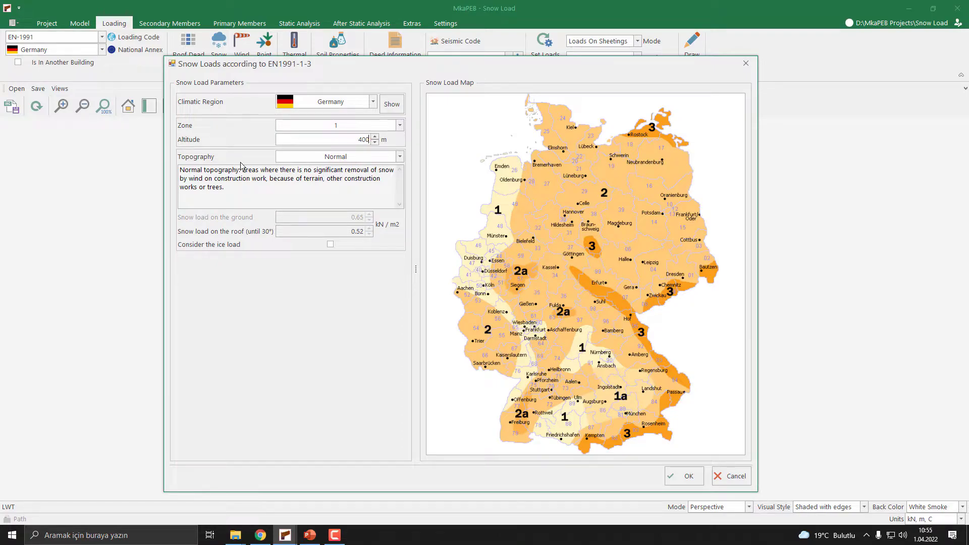
pyautogui.click(369, 159)
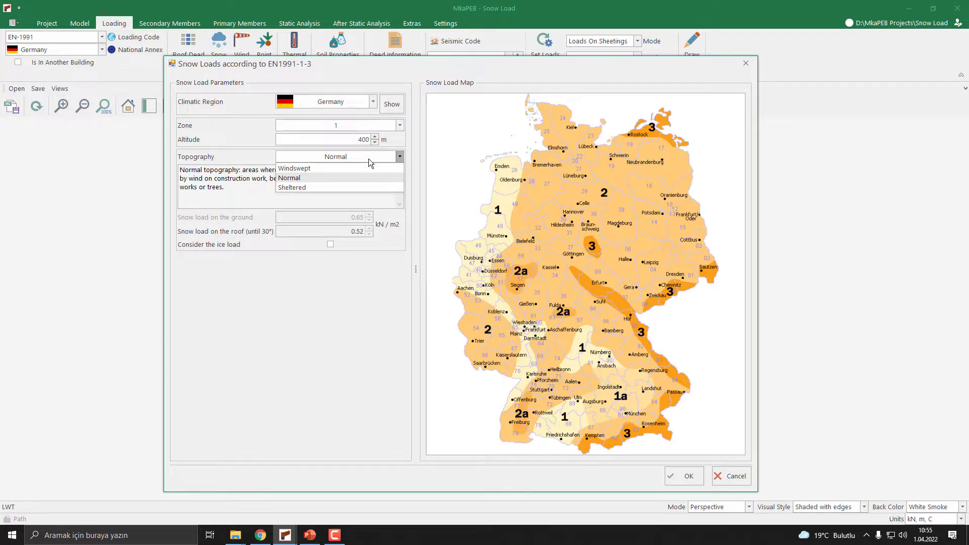
pyautogui.click(320, 176)
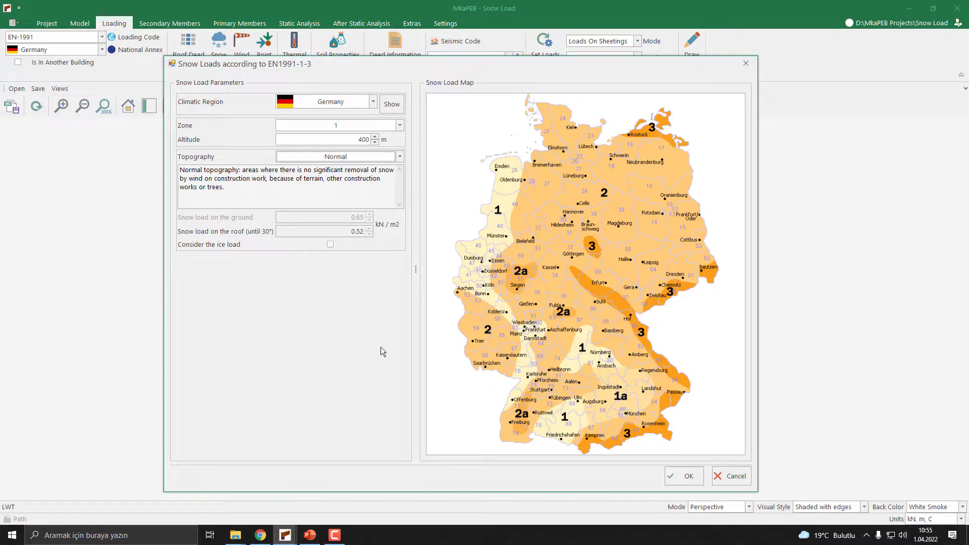
# Accept the EN1991-1-3 snow load parameters and draw the SNOW1 load case on the roof sheetings.
pyautogui.click(689, 476)
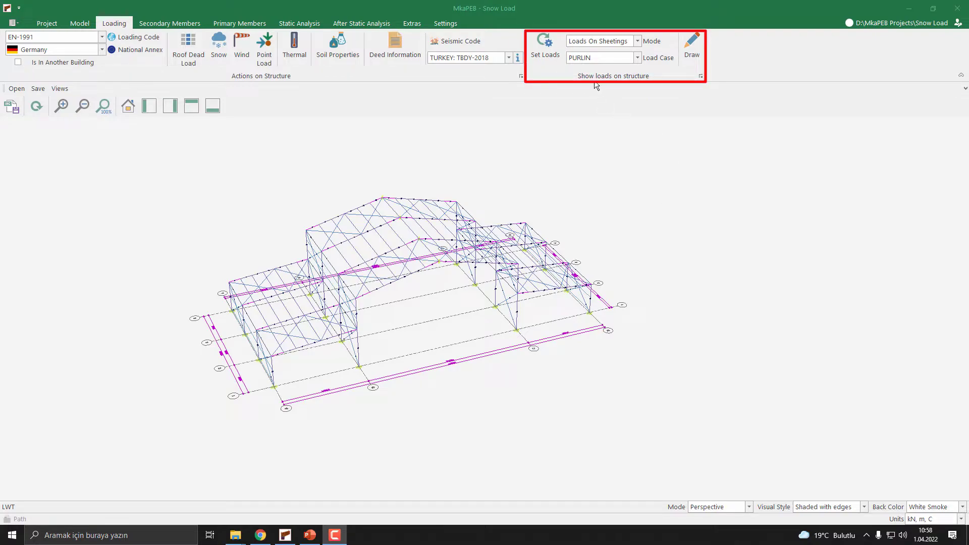
pyautogui.click(638, 43)
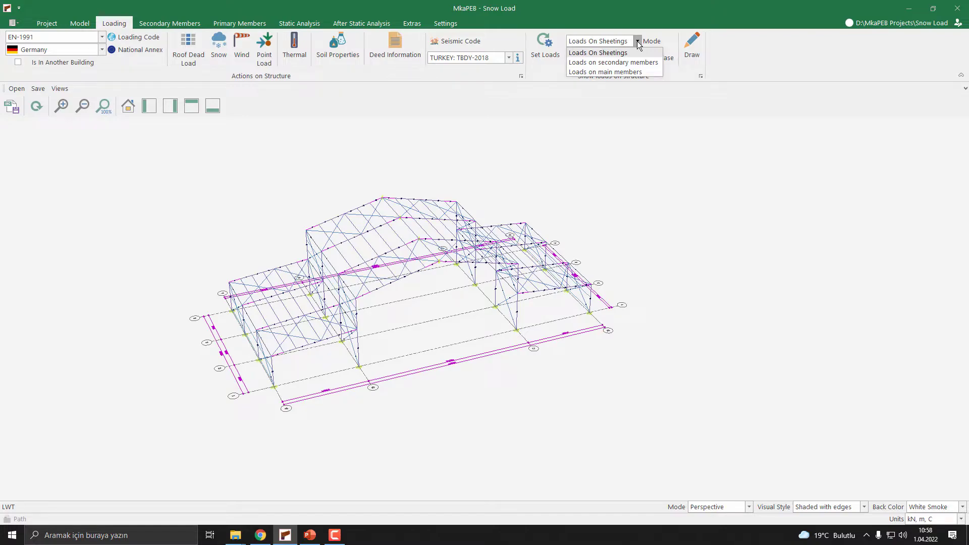
pyautogui.click(613, 54)
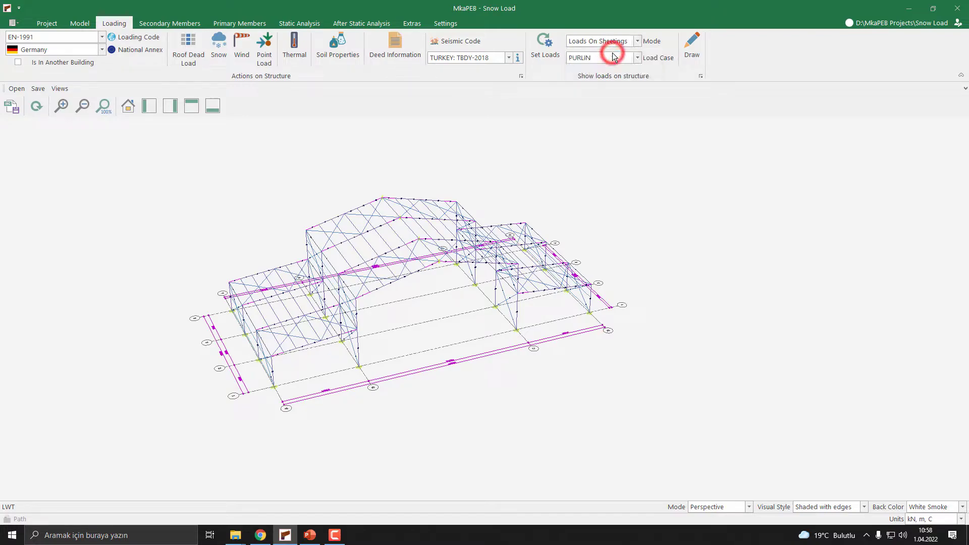
pyautogui.click(638, 58)
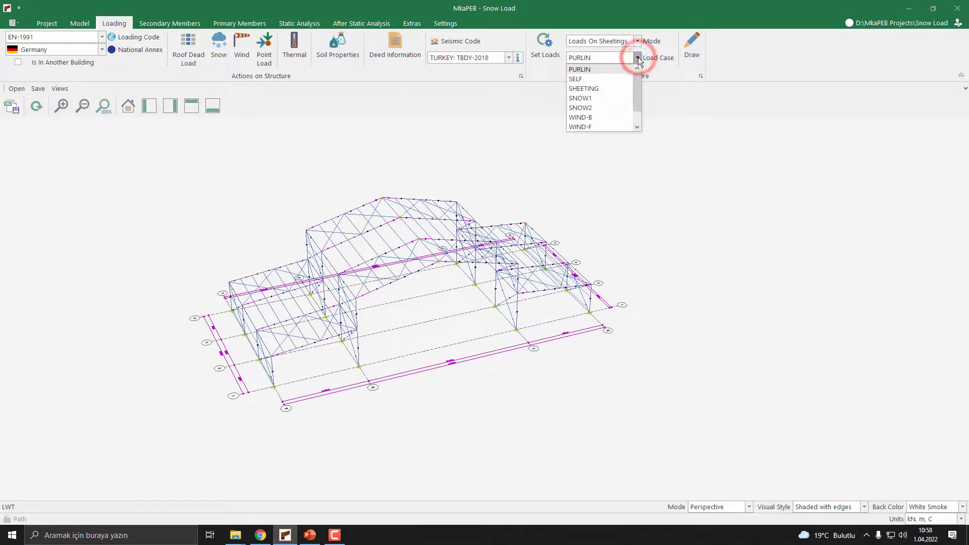
pyautogui.click(601, 99)
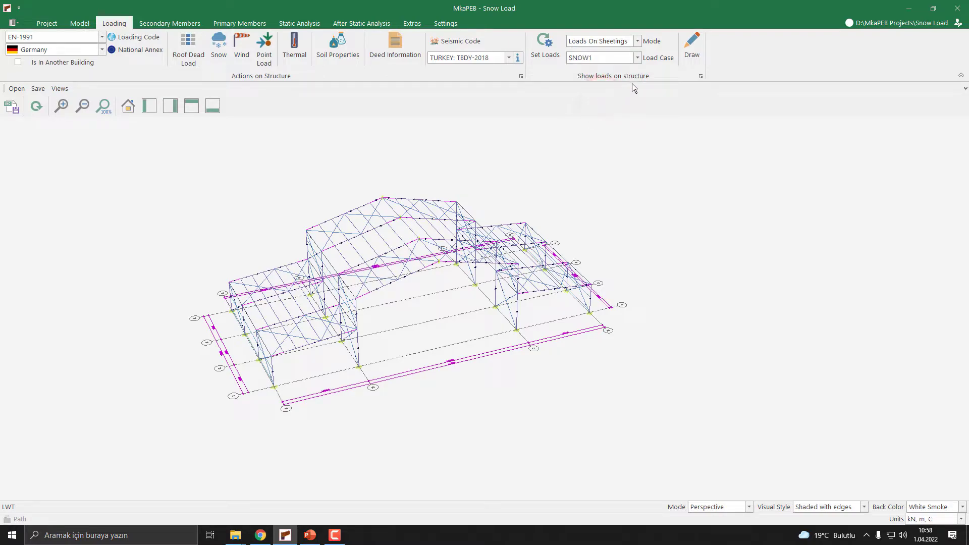
pyautogui.click(694, 46)
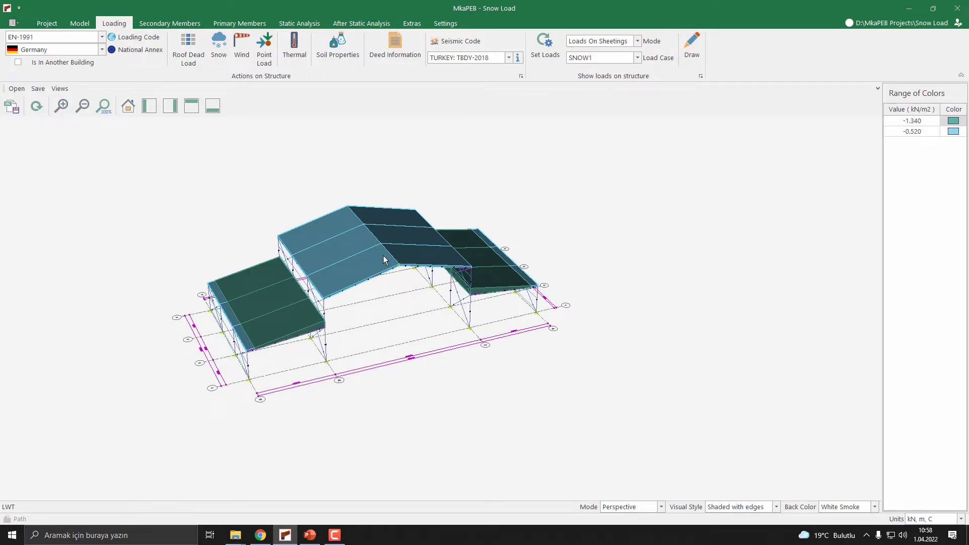
pyautogui.moveTo(366, 245)
pyautogui.mouseDown(button='middle')
pyautogui.moveTo(362, 220)
pyautogui.moveTo(379, 220)
pyautogui.moveTo(389, 238)
pyautogui.moveTo(373, 253)
pyautogui.moveTo(377, 241)
pyautogui.mouseUp(button='middle')
pyautogui.scroll(2, 373, 253)
pyautogui.press('F10')
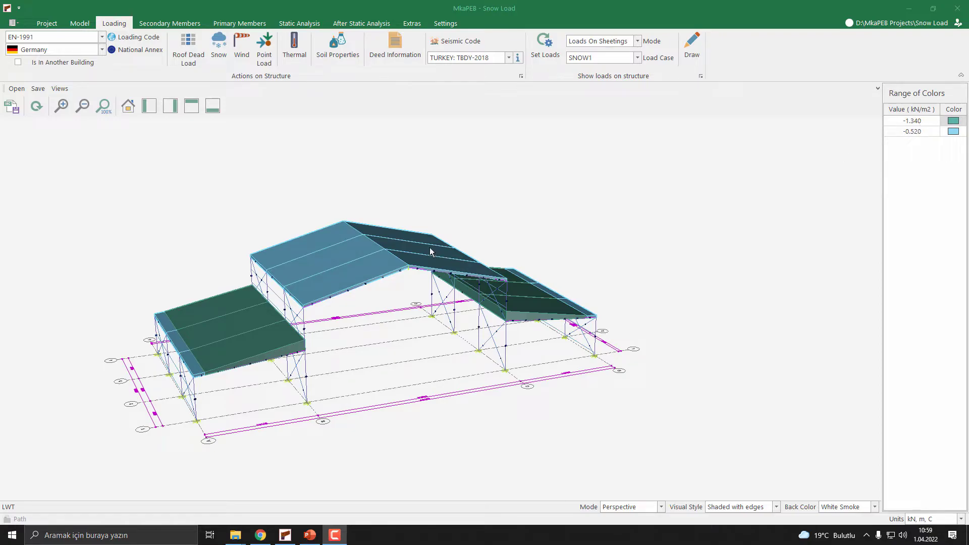
# Query the uniform plane load on a lower side roof and inspect the SNOW1 distribution around the building.
pyautogui.click(270, 338)
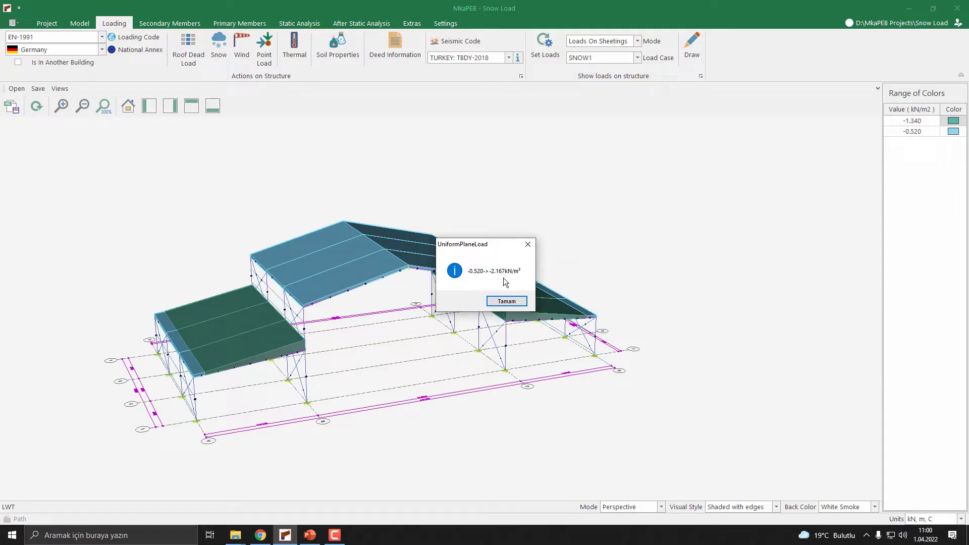
pyautogui.click(505, 301)
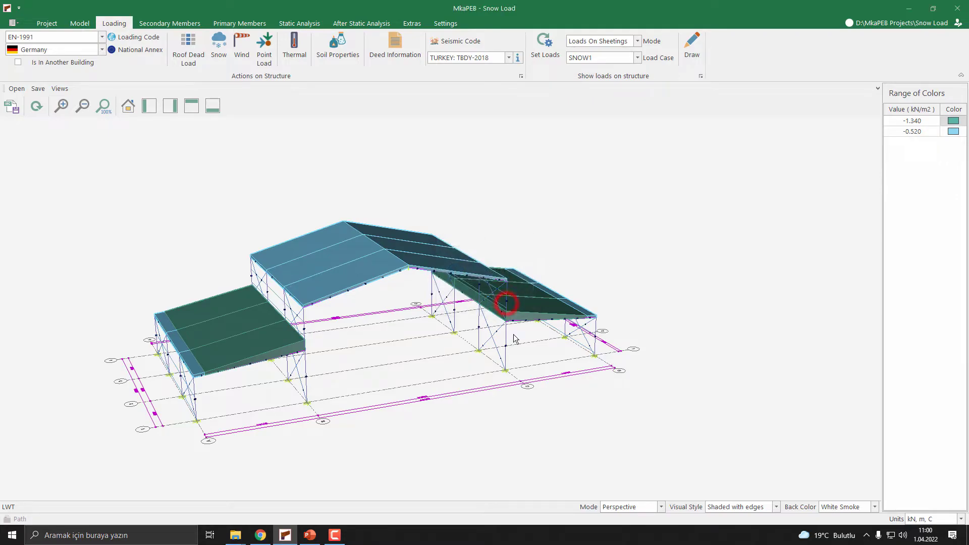
pyautogui.moveTo(488, 365); pyautogui.dragTo(506, 350, button='middle')
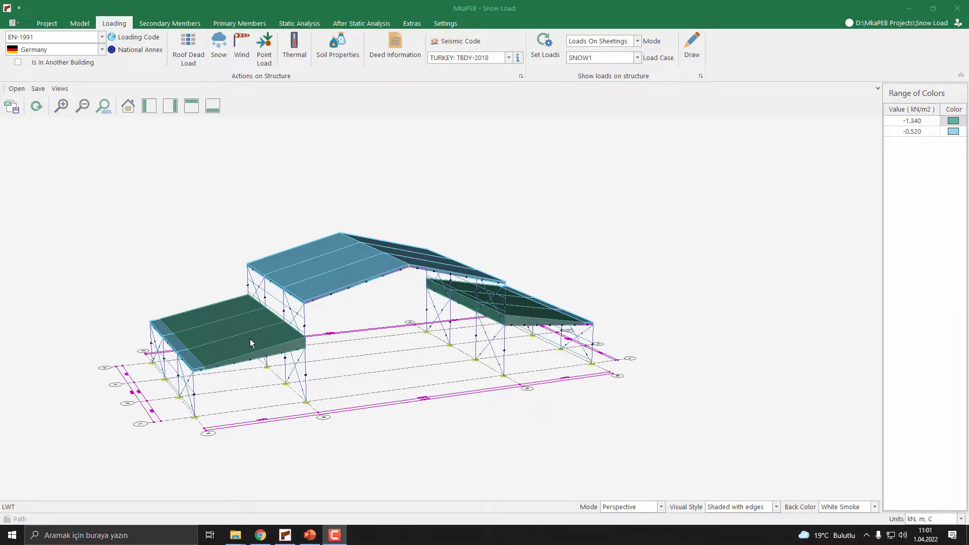
pyautogui.moveTo(393, 351); pyautogui.dragTo(578, 279, button='middle')
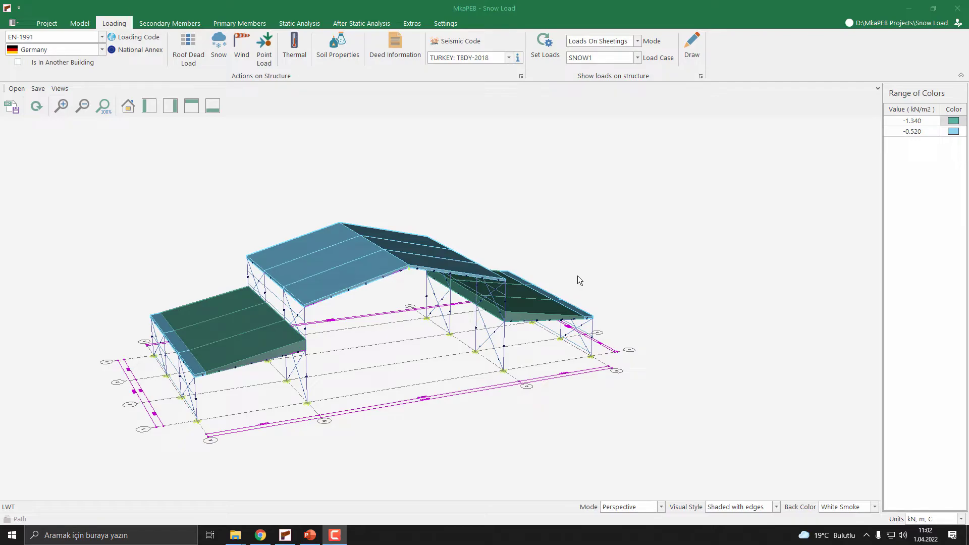
pyautogui.moveTo(577, 276); pyautogui.dragTo(613, 129, button='middle')
# Draw the SNOW1 load case on the secondary members and examine the purlin loads on the lower side roof.
pyautogui.click(619, 41)
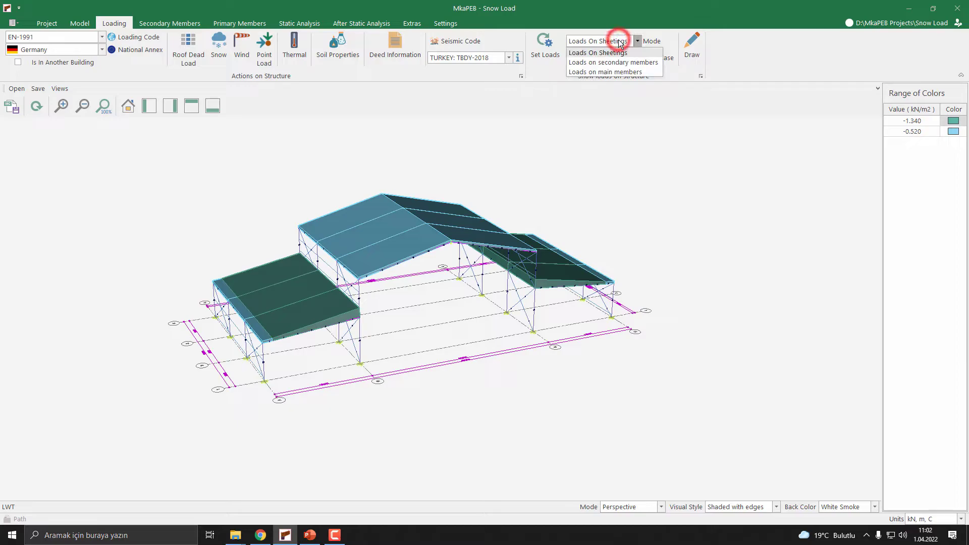
pyautogui.click(650, 63)
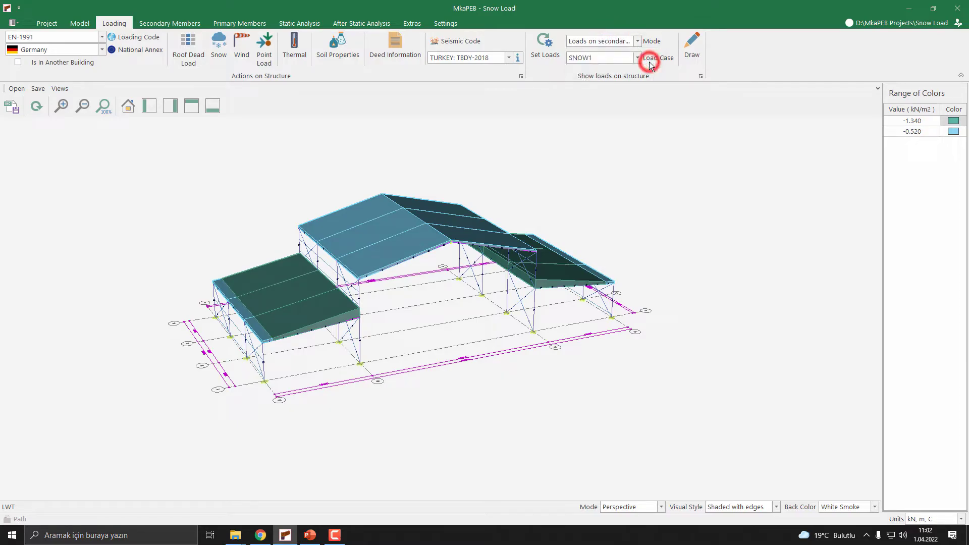
pyautogui.click(592, 58)
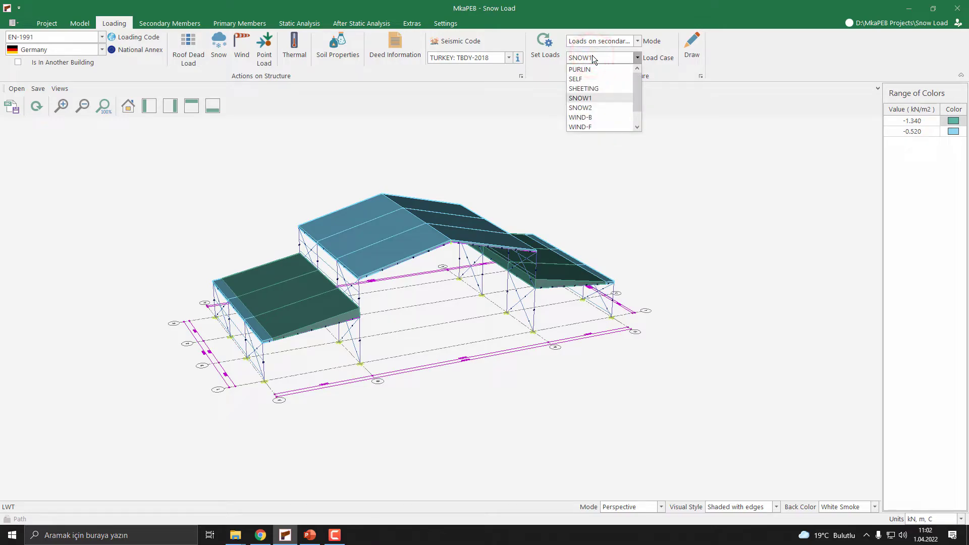
pyautogui.click(592, 58)
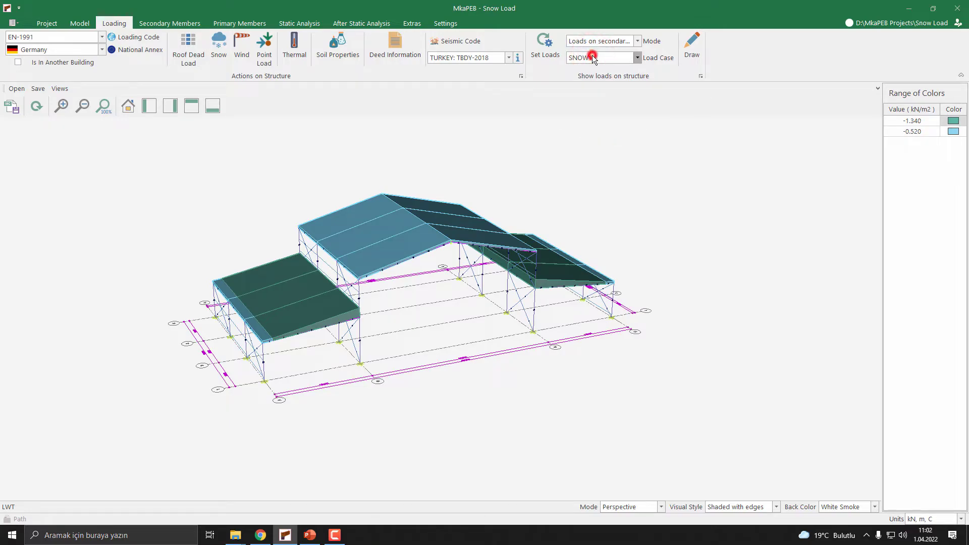
pyautogui.click(695, 55)
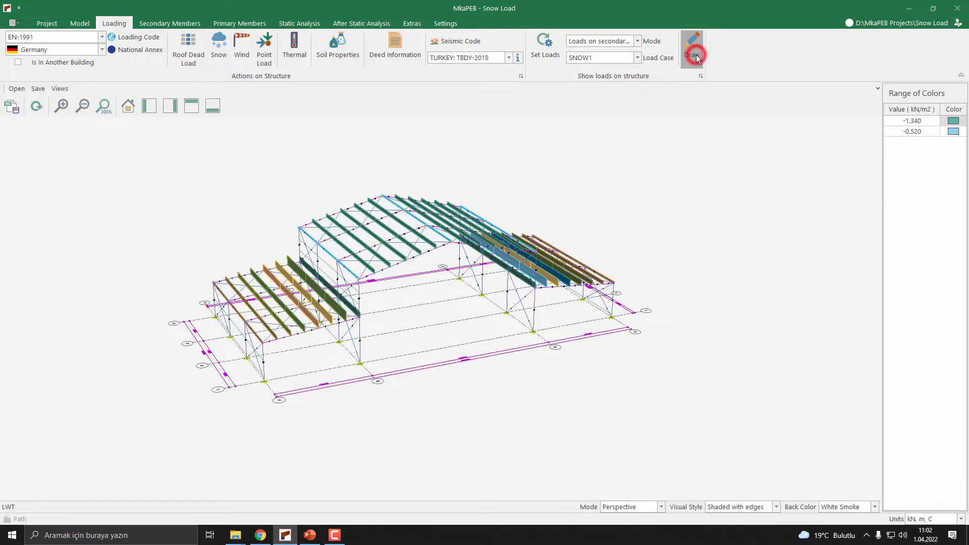
pyautogui.moveTo(486, 201)
pyautogui.mouseDown(button='middle')
pyautogui.moveTo(480, 211)
pyautogui.moveTo(545, 206)
pyautogui.mouseUp(button='middle')
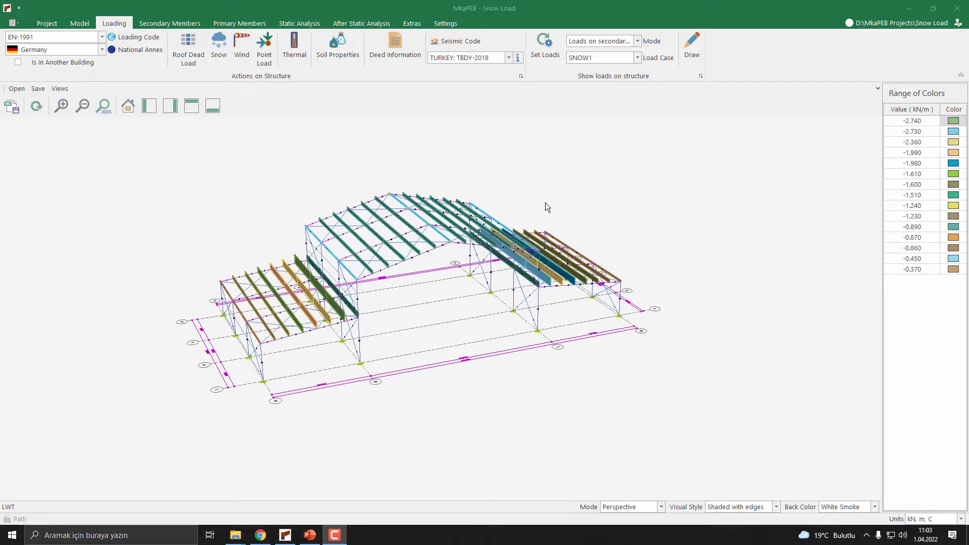
pyautogui.scroll(5, 354, 279)
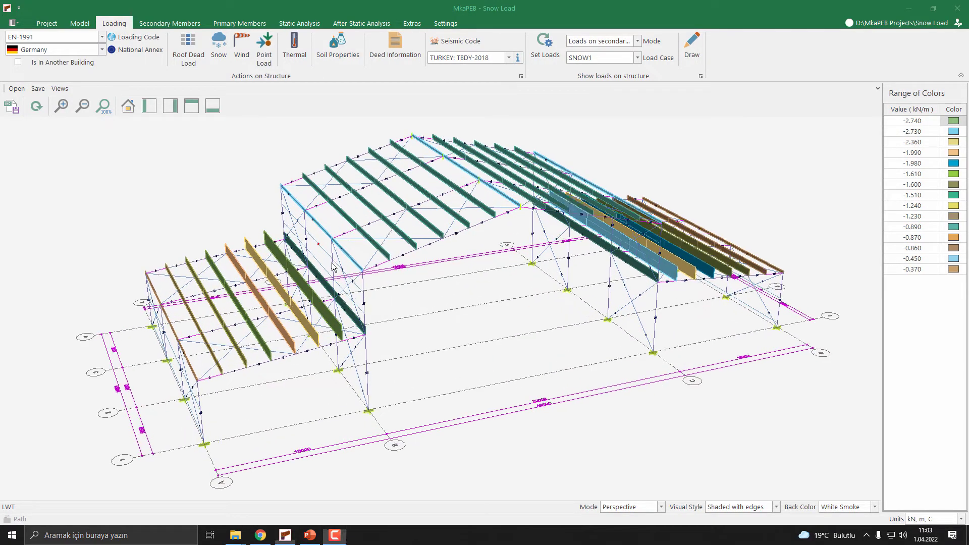
pyautogui.scroll(-4, 354, 280)
pyautogui.moveTo(354, 279); pyautogui.dragTo(311, 294, button='middle')
pyautogui.scroll(5, 312, 294)
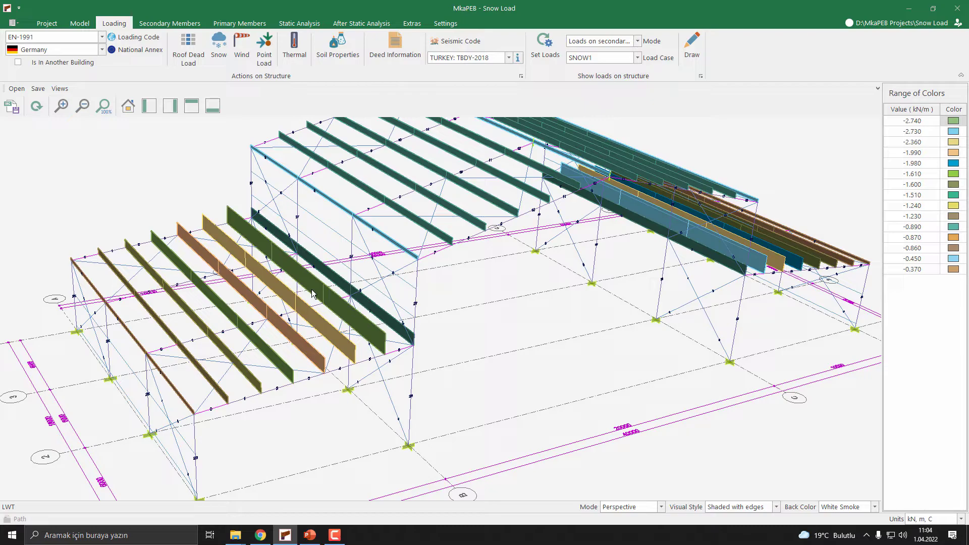
pyautogui.scroll(-5, 312, 293)
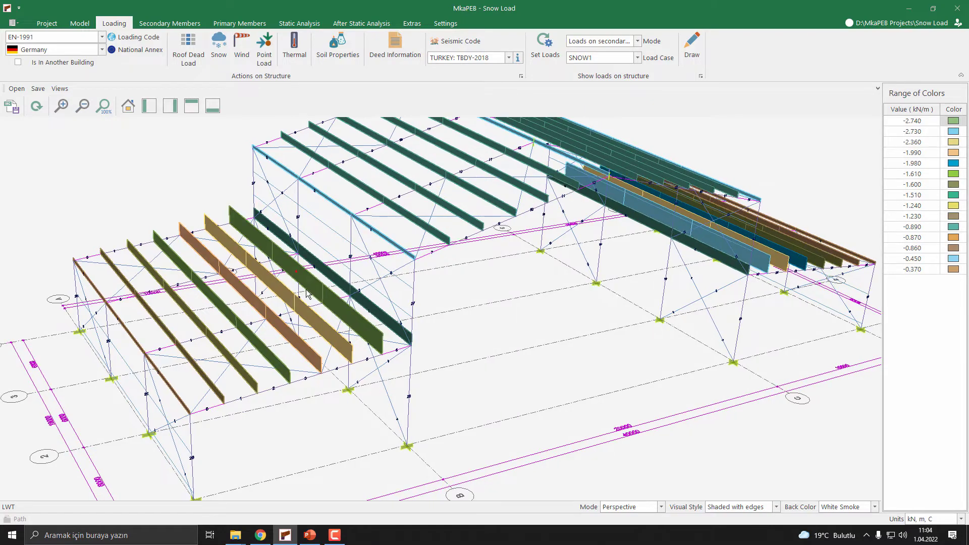
pyautogui.moveTo(337, 280); pyautogui.dragTo(373, 275, button='middle')
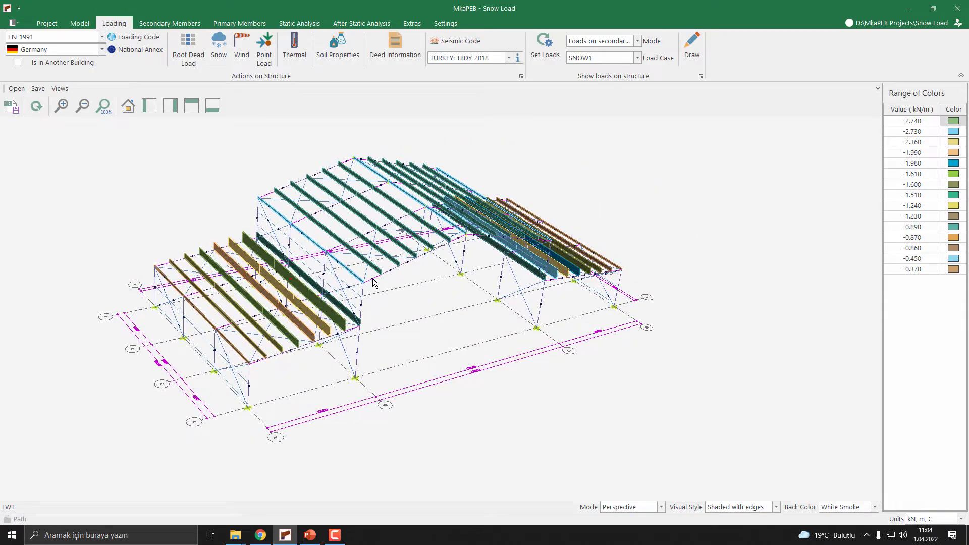
# Draw the SNOW1 load case on the main members and inspect it on the frames.
pyautogui.click(611, 40)
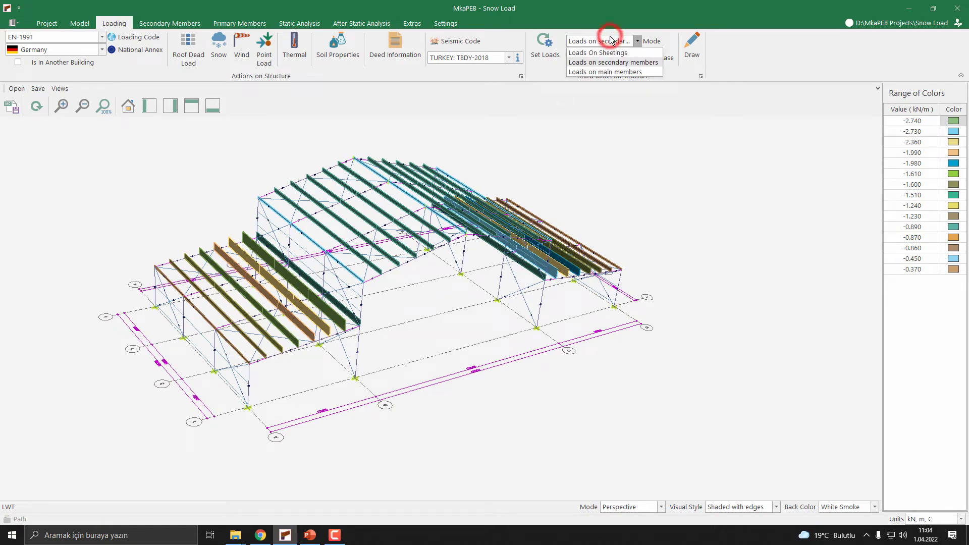
pyautogui.click(615, 72)
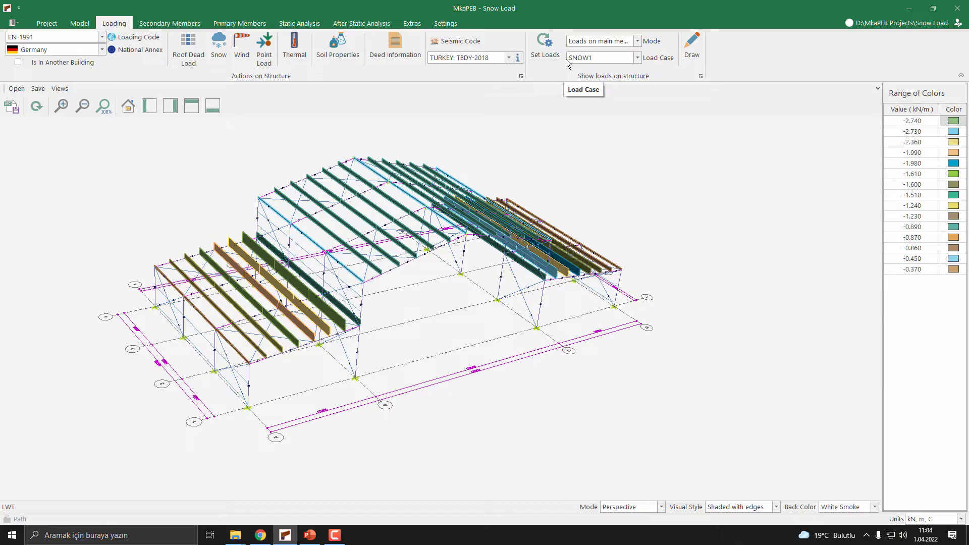
pyautogui.click(692, 56)
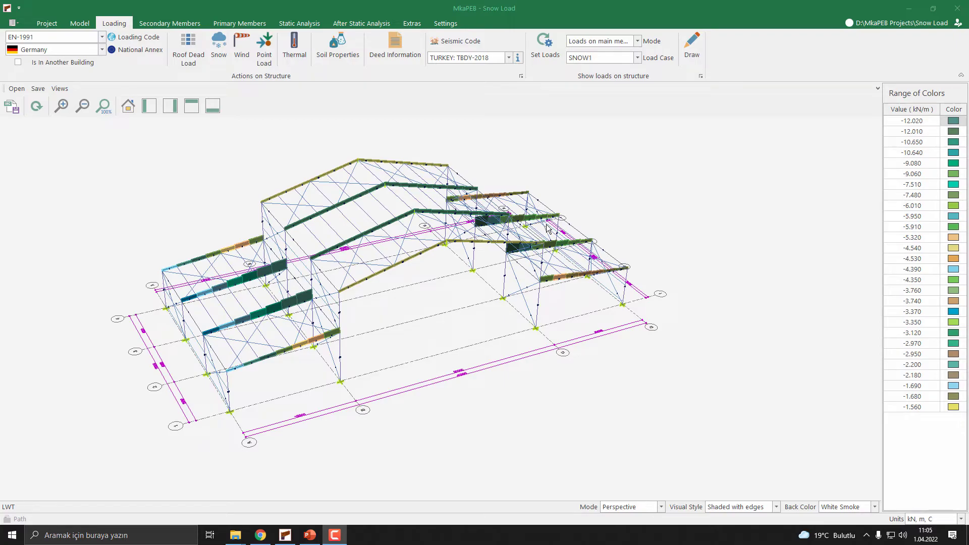
pyautogui.moveTo(410, 313)
pyautogui.mouseDown(button='middle')
pyautogui.moveTo(398, 303)
pyautogui.moveTo(400, 274)
pyautogui.moveTo(405, 307)
pyautogui.moveTo(392, 294)
pyautogui.moveTo(398, 304)
pyautogui.moveTo(368, 303)
pyautogui.moveTo(376, 323)
pyautogui.moveTo(403, 307)
pyautogui.mouseUp(button='middle')
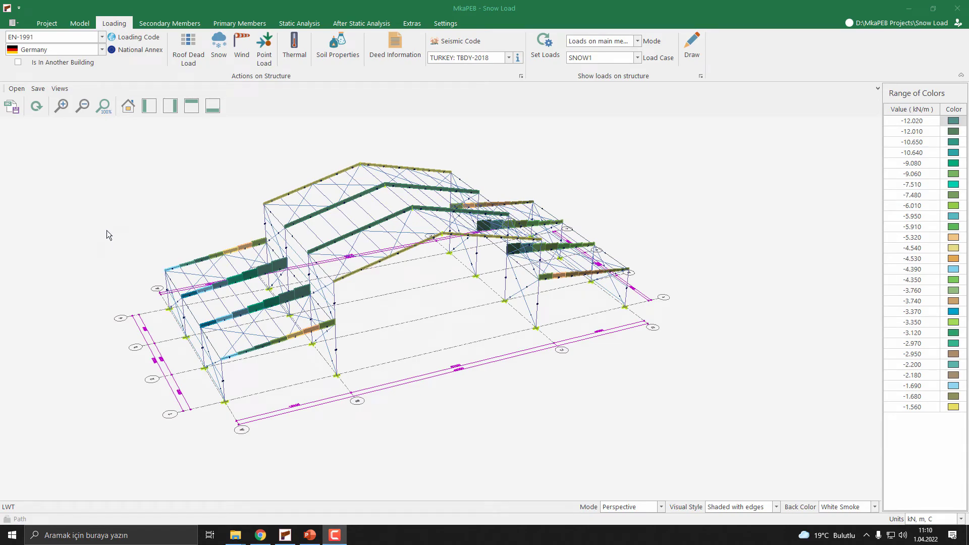
# Switch the loading code to ASCE-07-16 and set the classification of building to II.
pyautogui.click(66, 37)
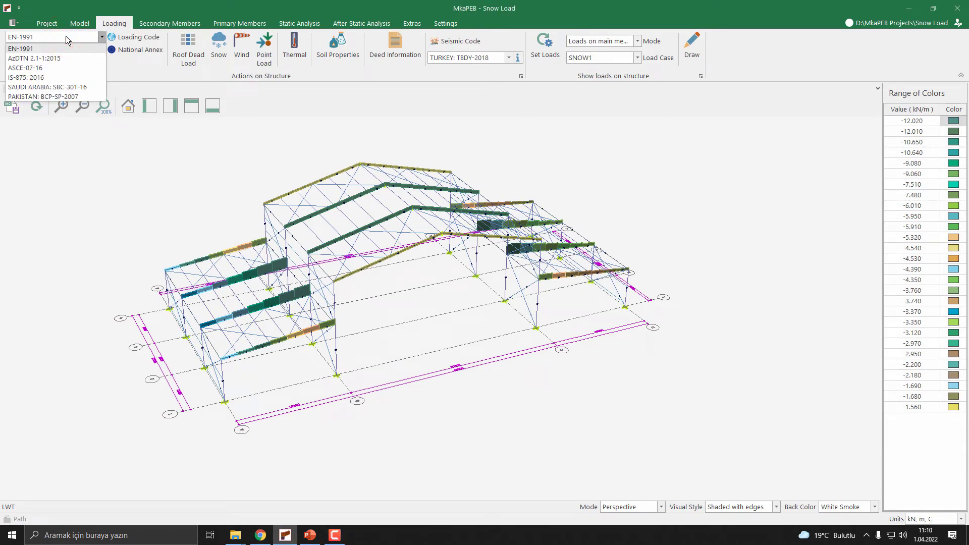
pyautogui.click(31, 69)
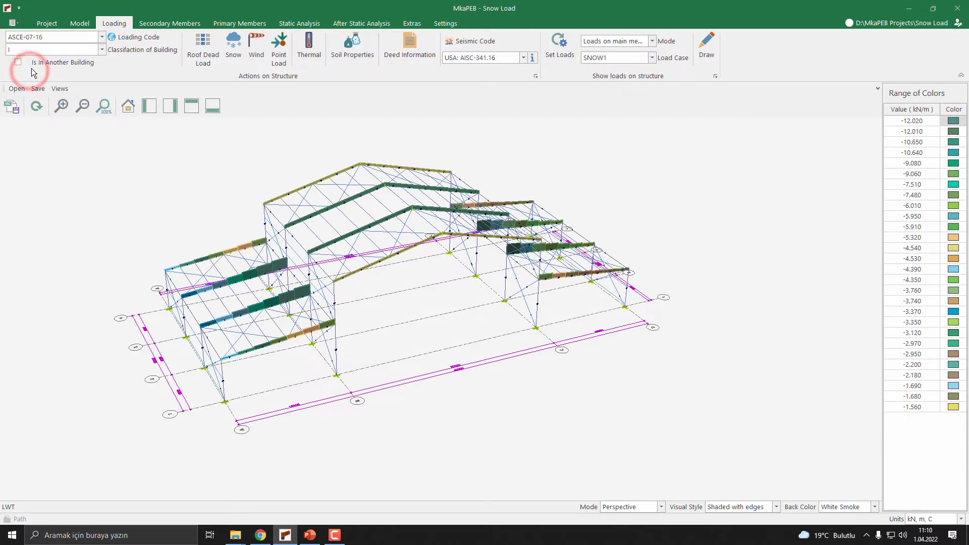
pyautogui.click(101, 49)
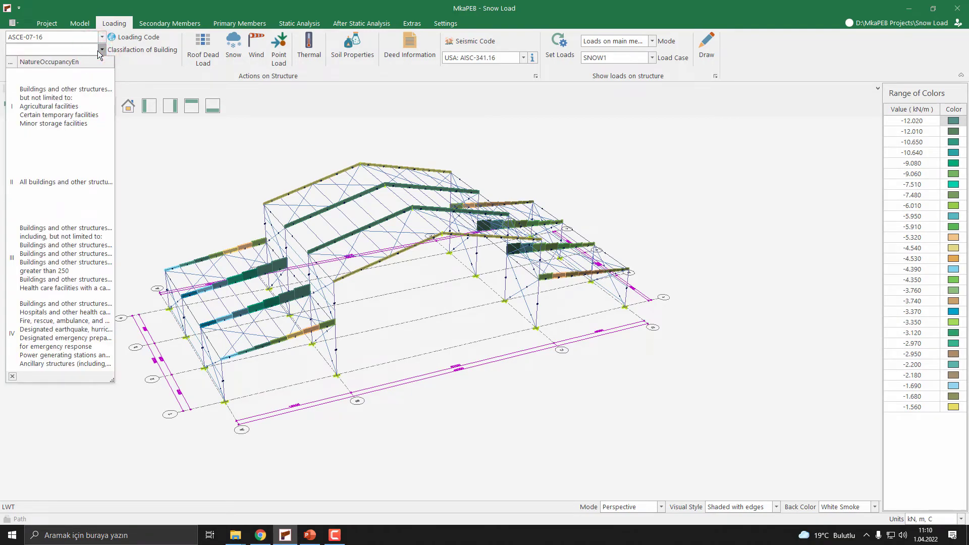
pyautogui.click(60, 193)
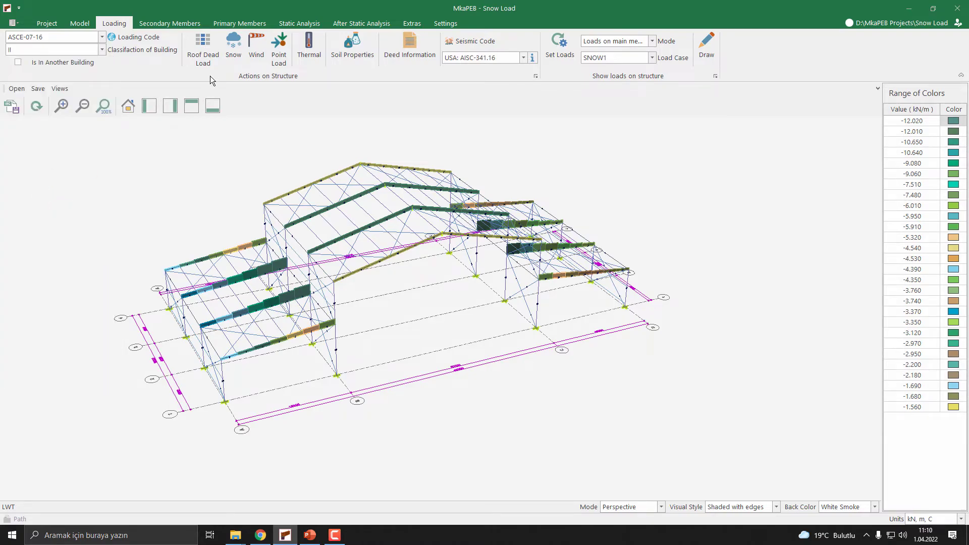
# In the ASCE07-2016 snow load, choose "All roofs except as indicated below" for exposure and "All structures except as indicated below" for terrain.
pyautogui.click(228, 56)
pyautogui.moveTo(447, 214); pyautogui.dragTo(403, 192)
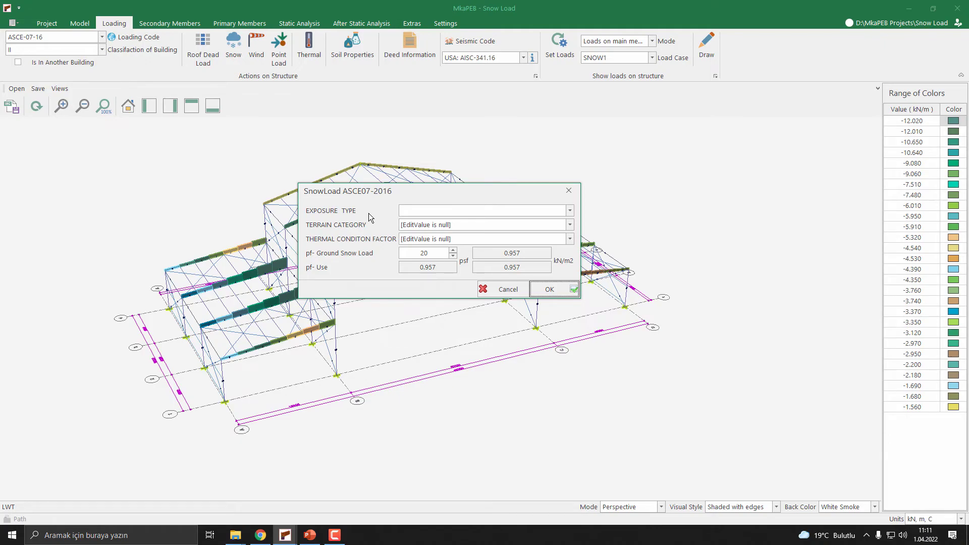
pyautogui.click(551, 208)
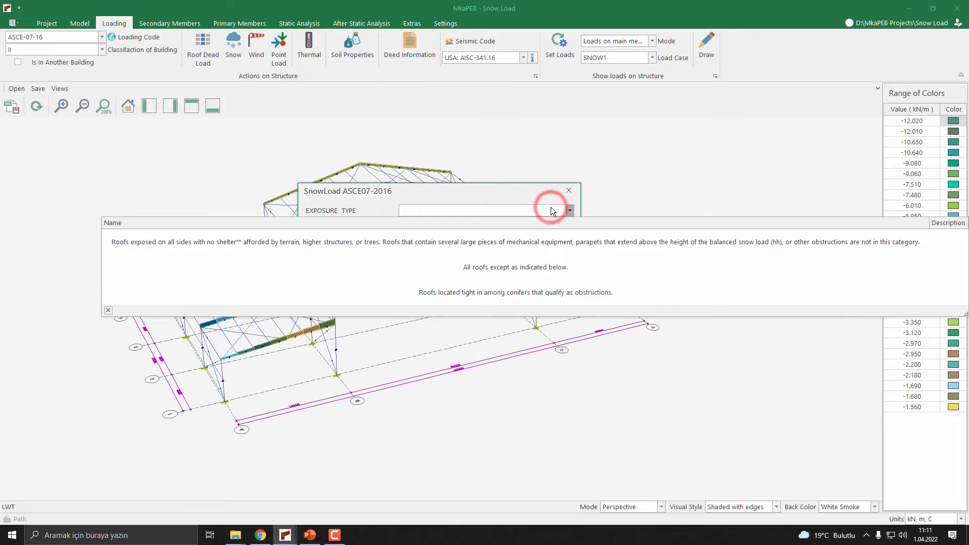
pyautogui.click(549, 272)
pyautogui.click(437, 227)
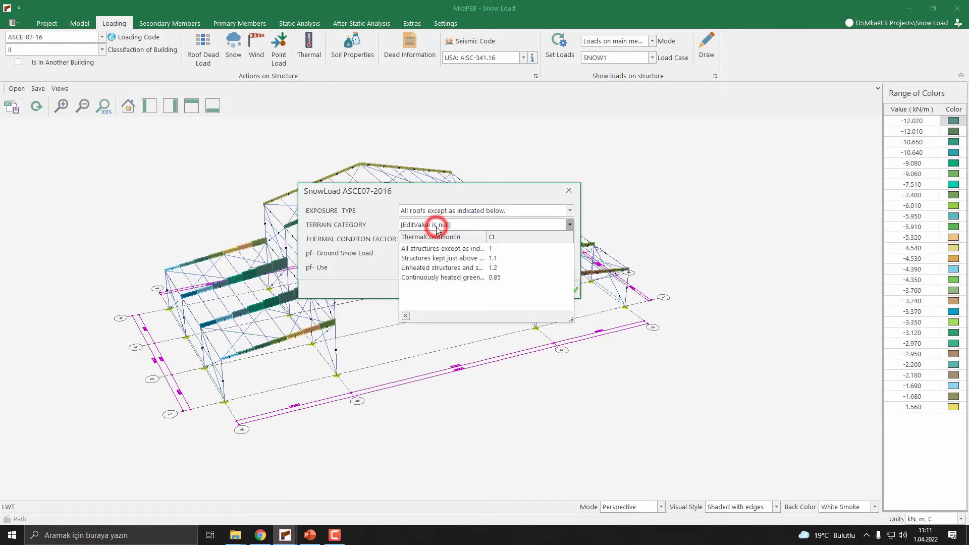
pyautogui.click(482, 248)
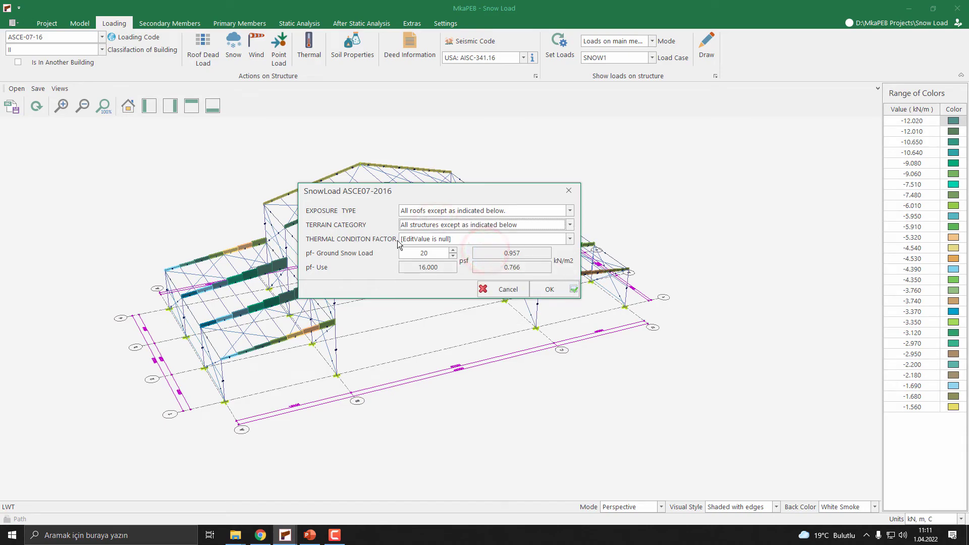
# Choose option C (0.9) as the thermal condition factor and set the ground snow load to 25 psf.
pyautogui.click(437, 240)
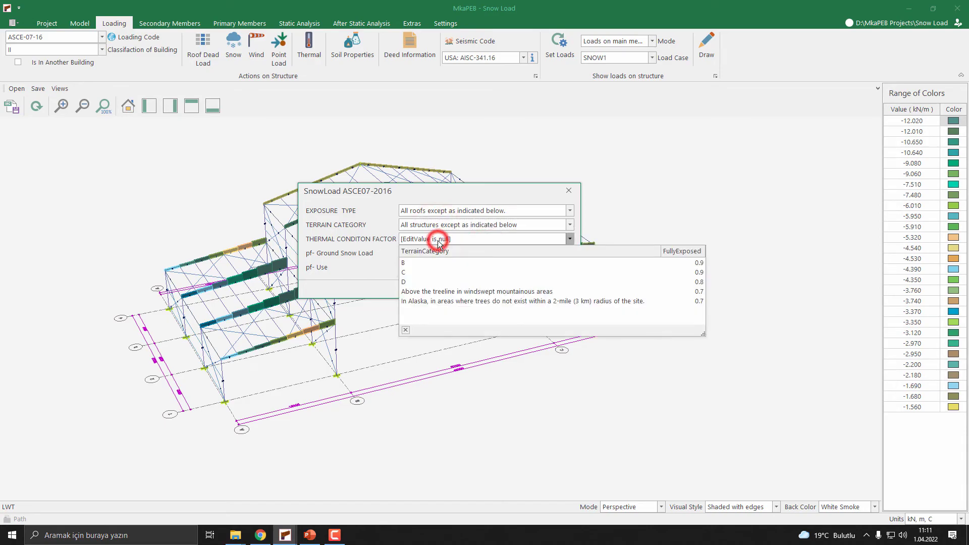
pyautogui.click(435, 271)
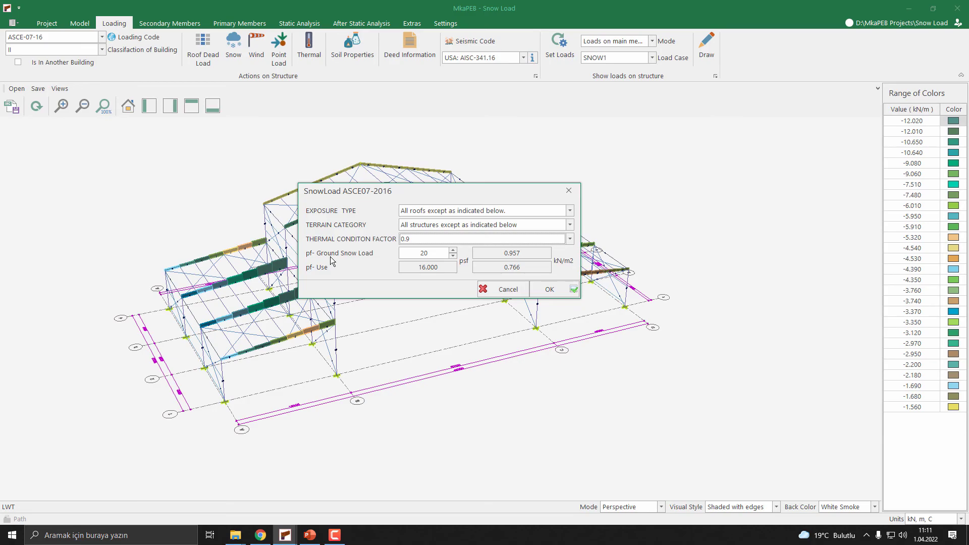
pyautogui.click(454, 250)
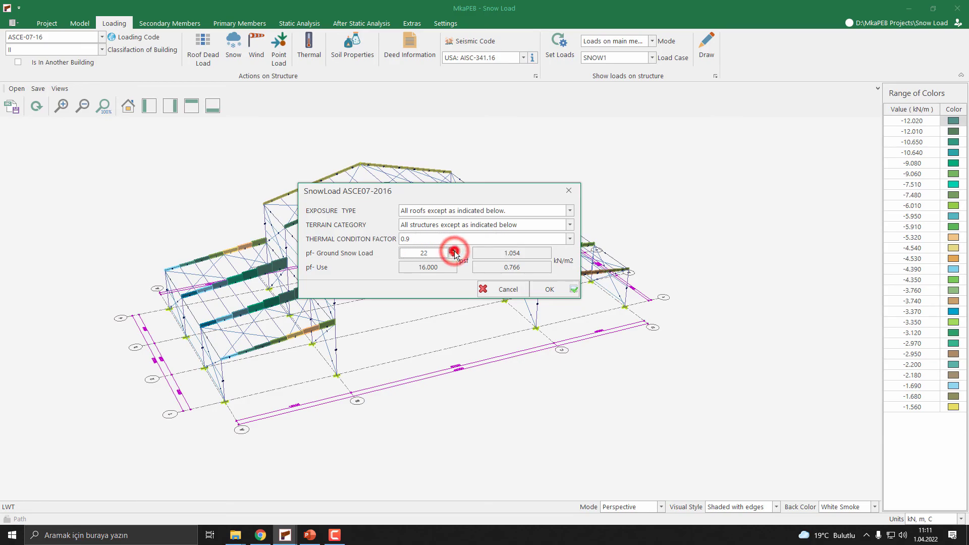
pyautogui.click(454, 251)
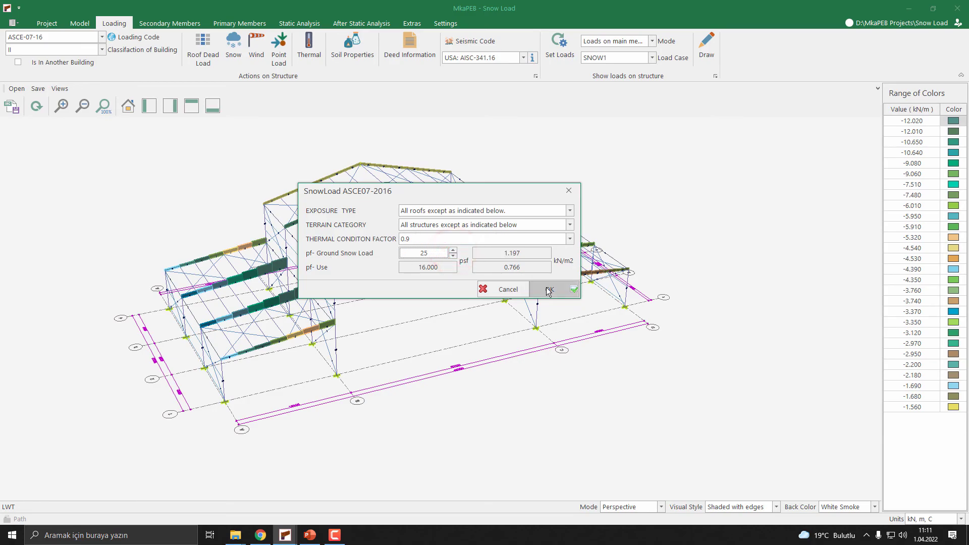